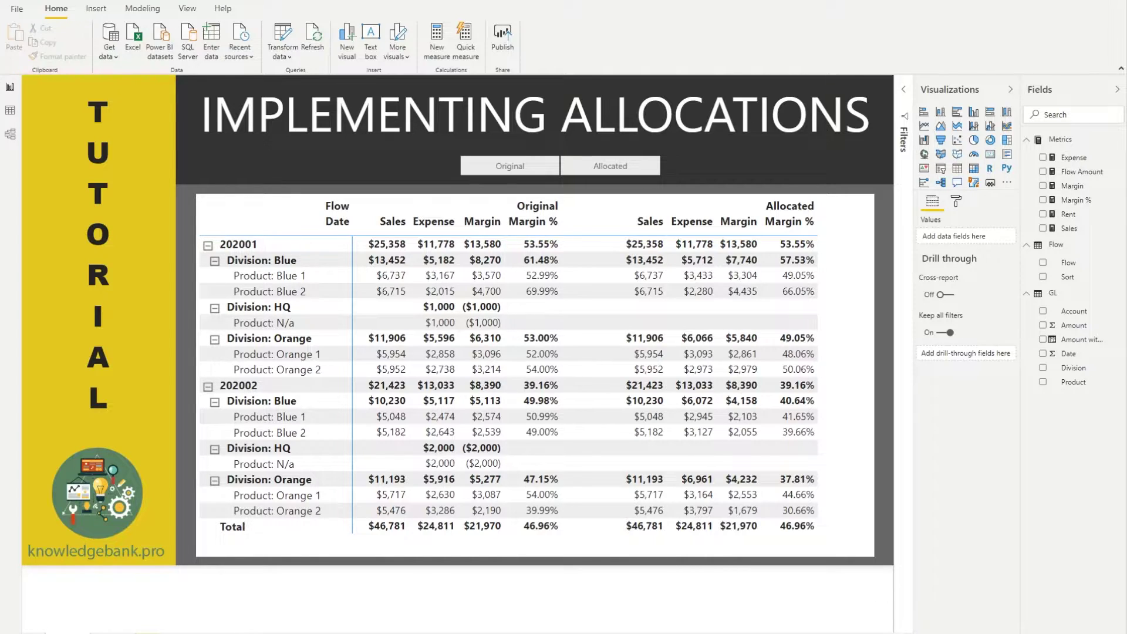
Compare the source ledger in Excel with the allocated figures in the Power BI report, ending in the Excel sheet
{"action": "key", "text": "alt+Tab"}
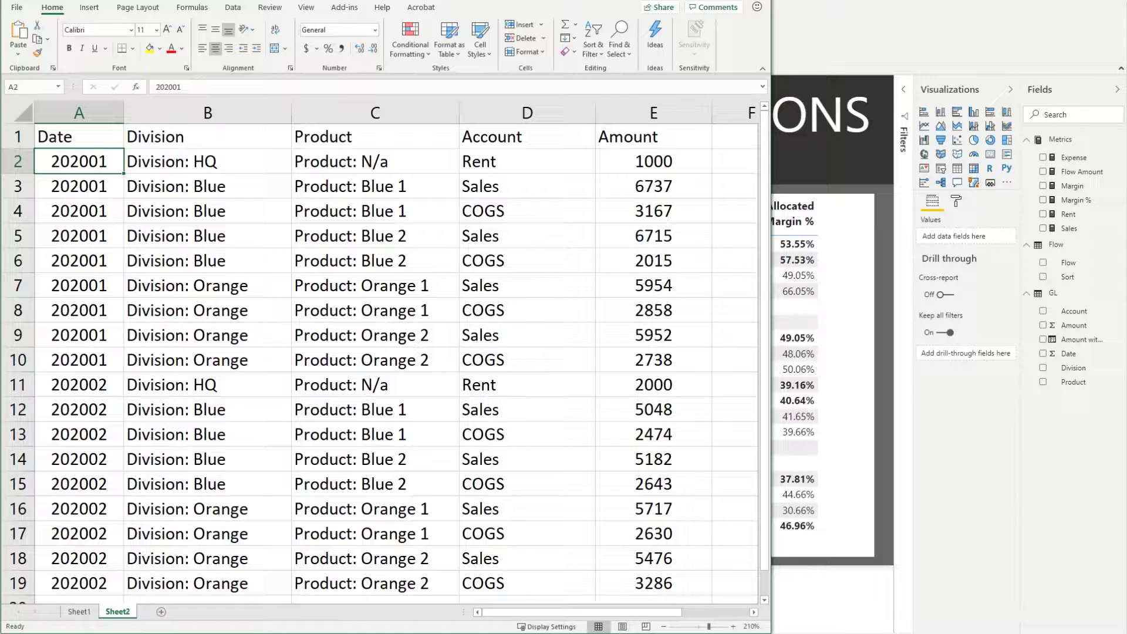
{"action": "key", "text": "alt+Tab"}
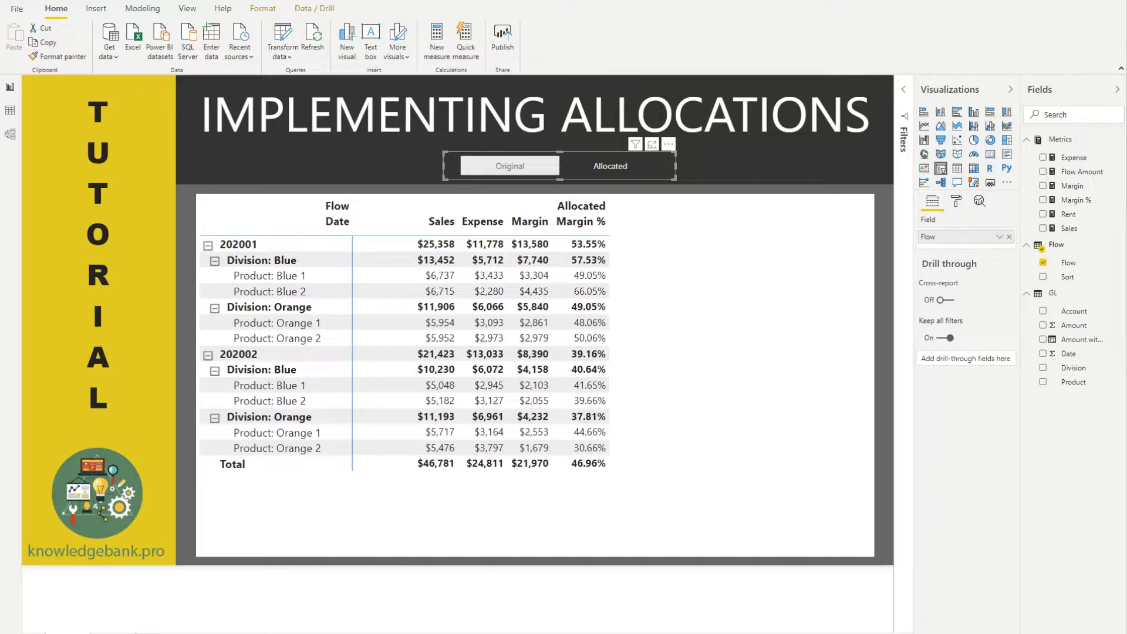
{"action": "key", "text": "alt+Tab"}
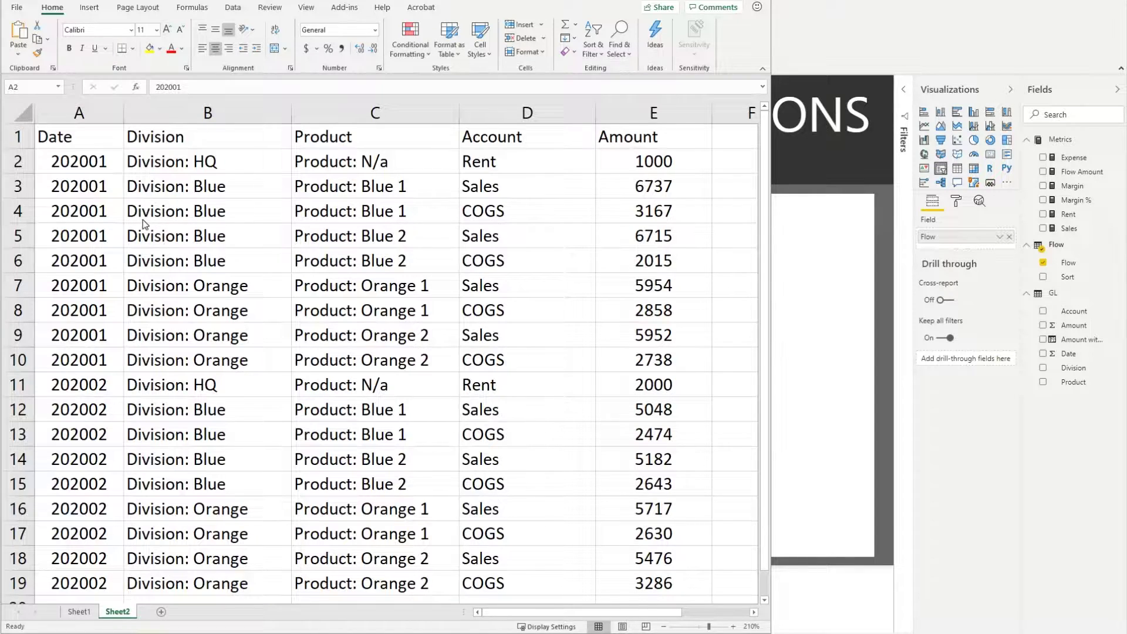
Examine the Date, Division and Product columns of the ledger, covering both periods and the HQ, Blue and Orange entries
{"action": "left_click", "coordinate": [91, 160]}
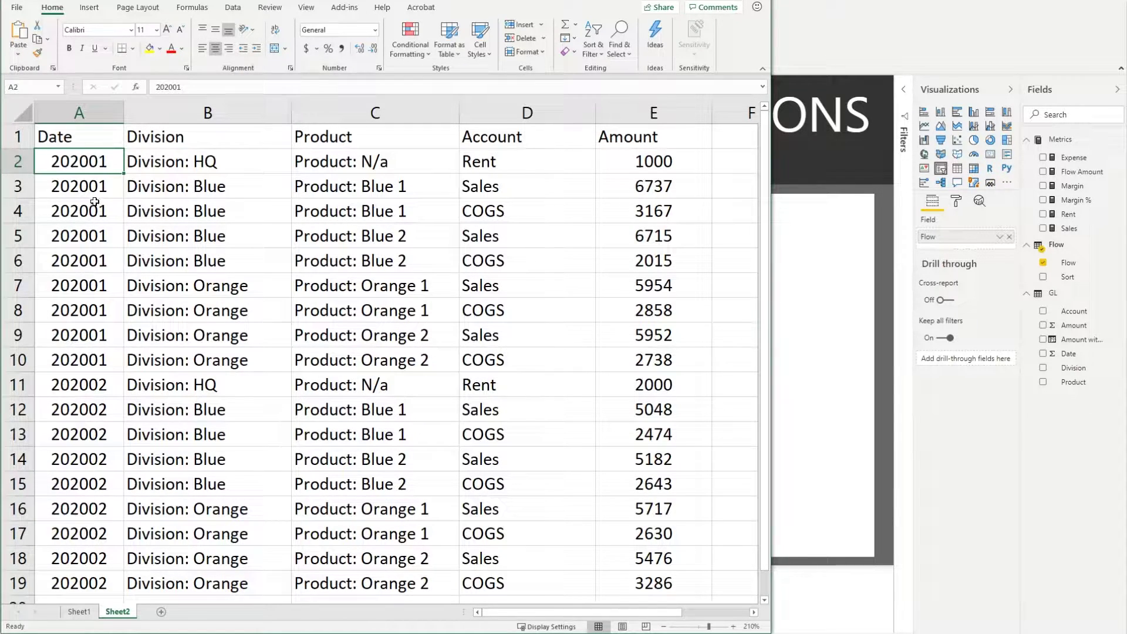
{"action": "left_click", "coordinate": [93, 386]}
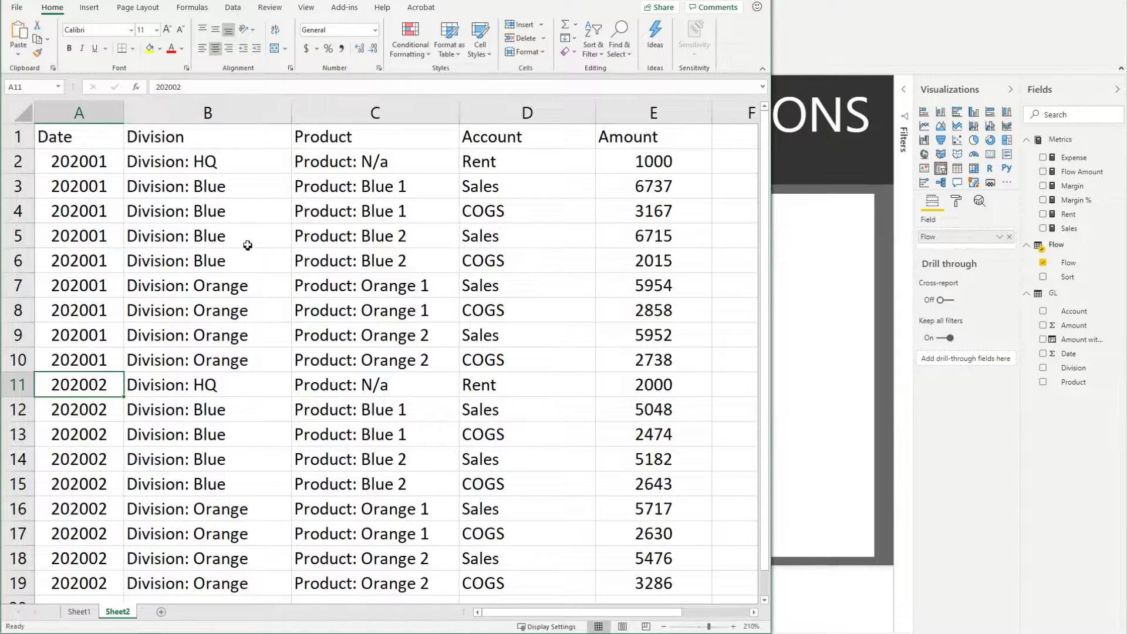
{"action": "left_click", "coordinate": [224, 138]}
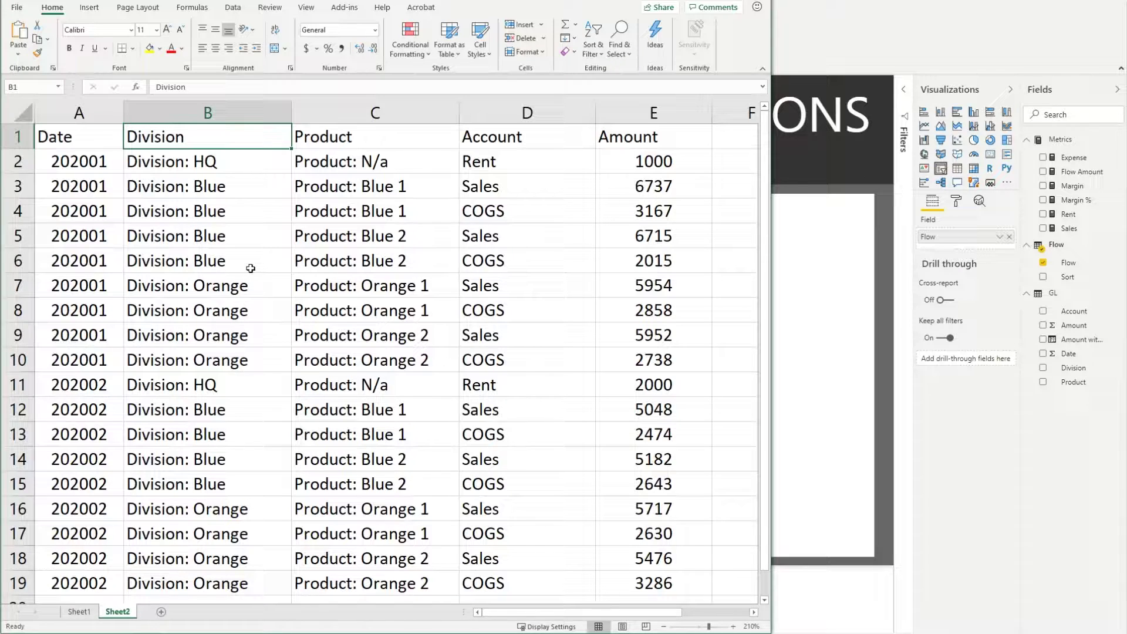
{"action": "left_click", "coordinate": [225, 164]}
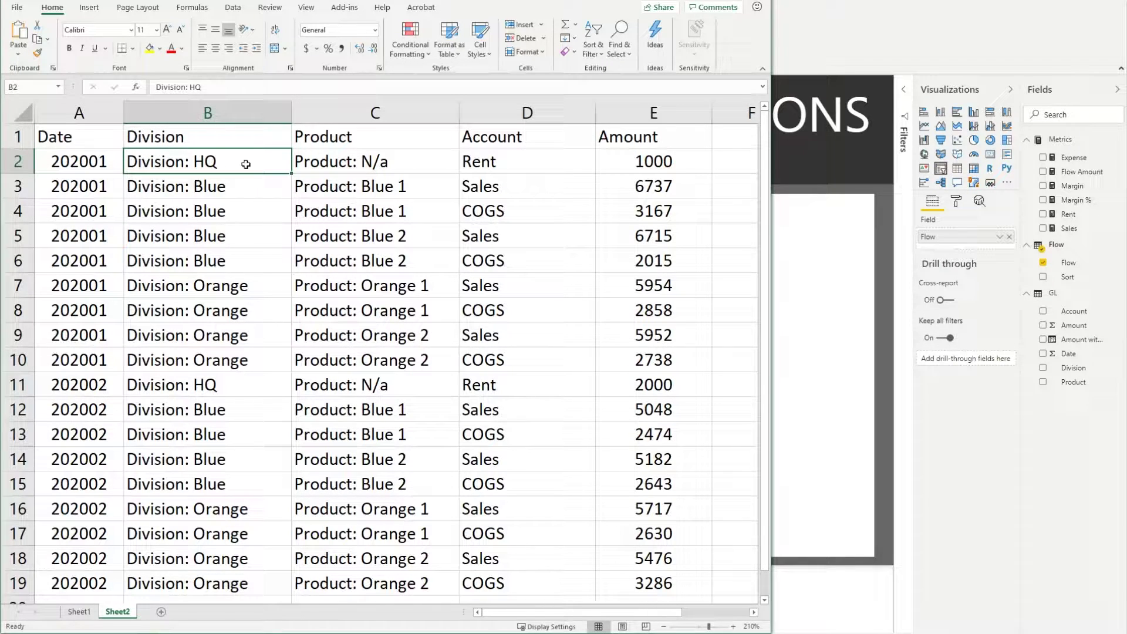
{"action": "left_click", "coordinate": [247, 185]}
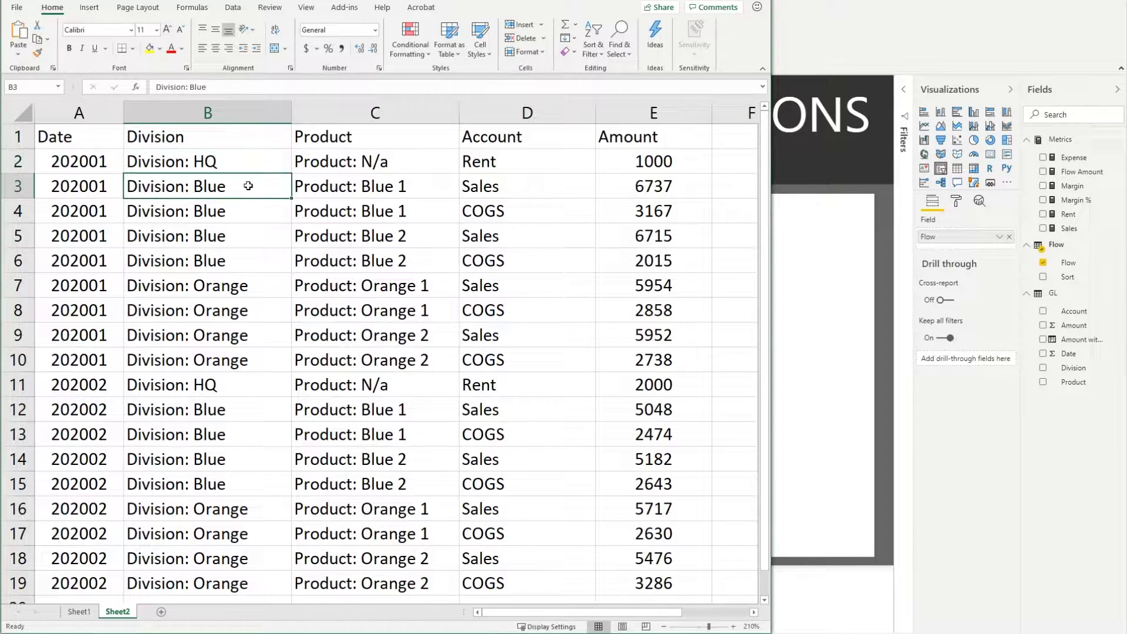
{"action": "left_click", "coordinate": [247, 287]}
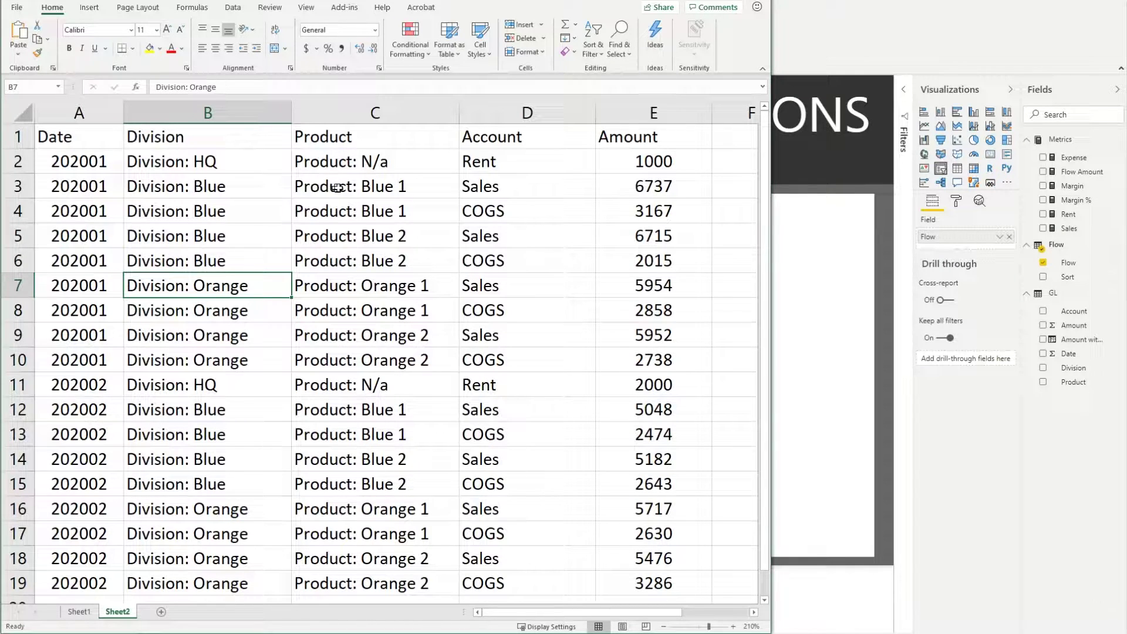
{"action": "left_click", "coordinate": [222, 160]}
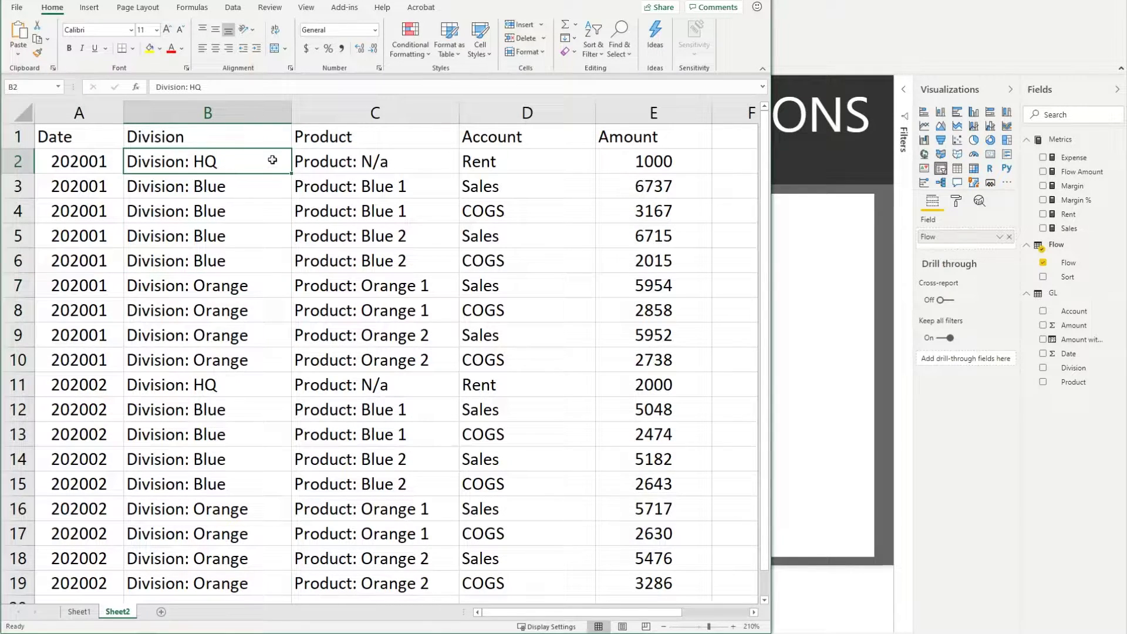
{"action": "left_click", "coordinate": [349, 159]}
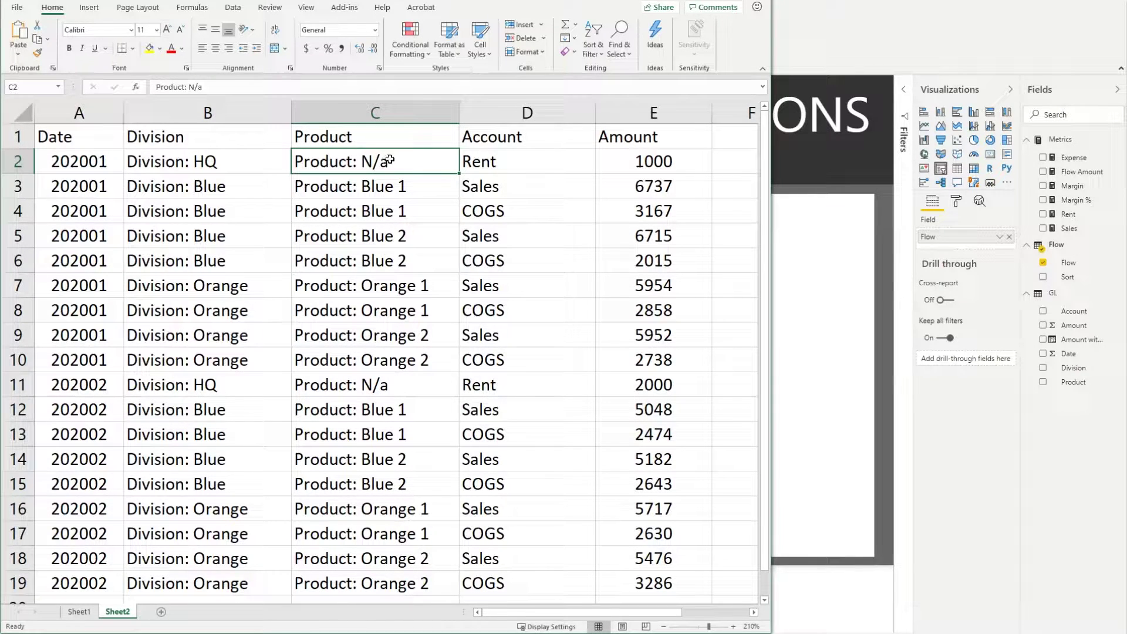
{"action": "left_click", "coordinate": [379, 188]}
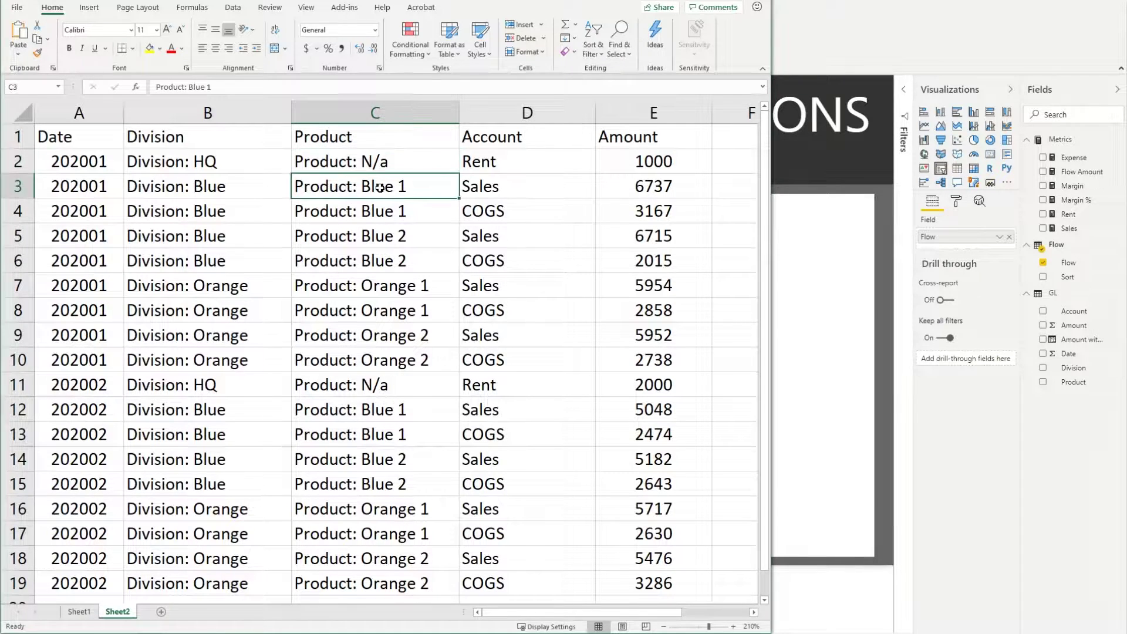
{"action": "left_click", "coordinate": [413, 210]}
{"action": "left_click", "coordinate": [413, 234]}
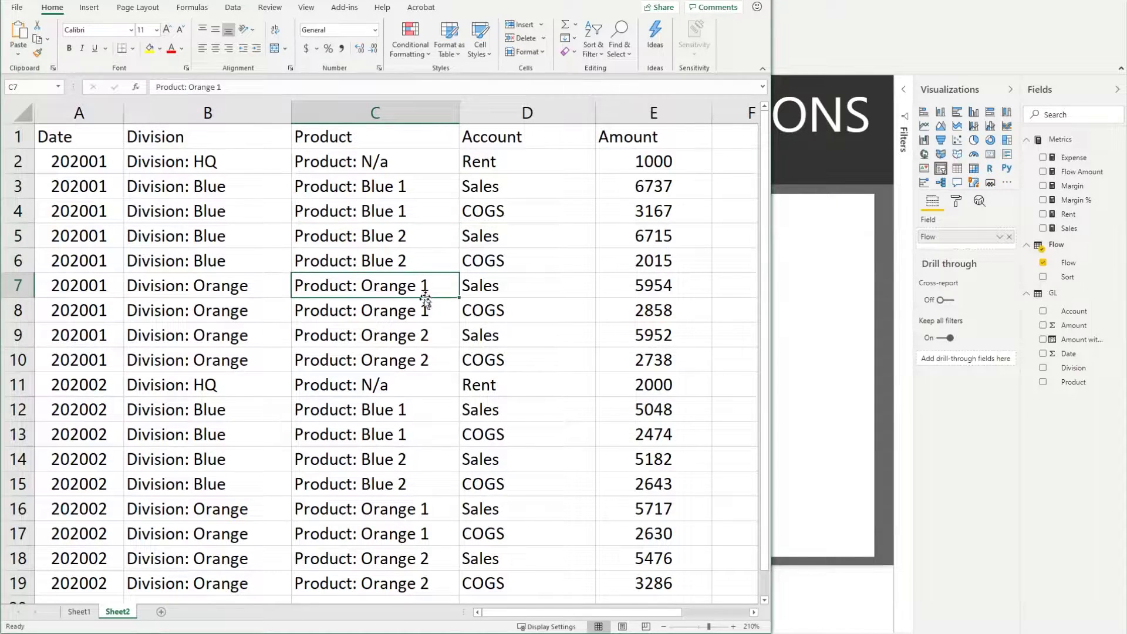
{"action": "left_click", "coordinate": [435, 329]}
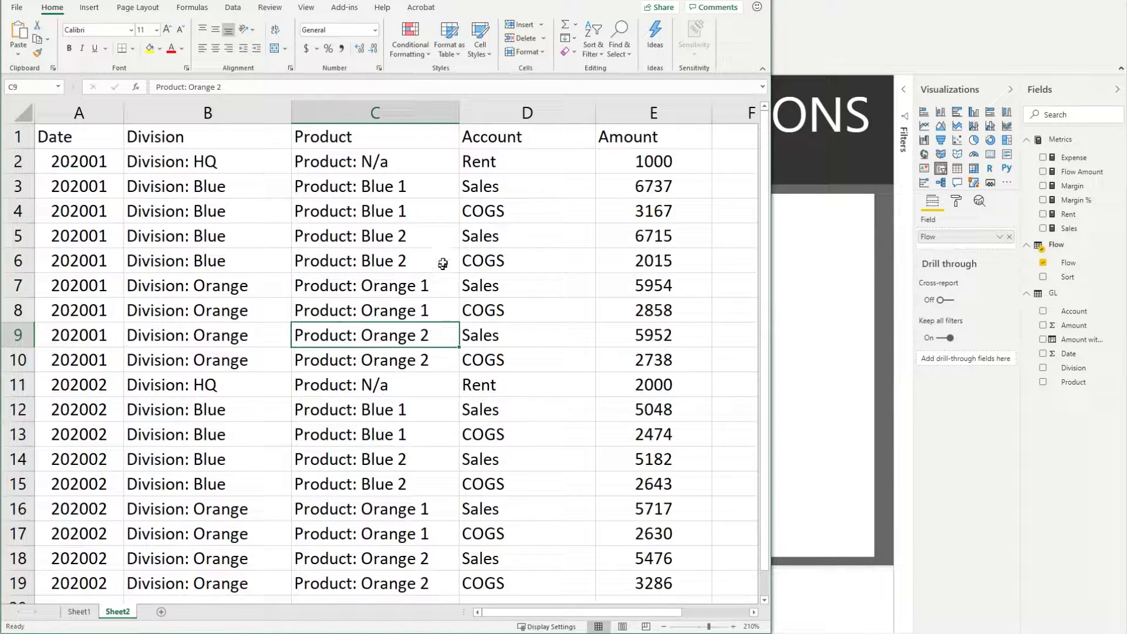
Examine the Account column and the HQ division's Rent amounts for periods 202001 and 202002
{"action": "left_click", "coordinate": [525, 140]}
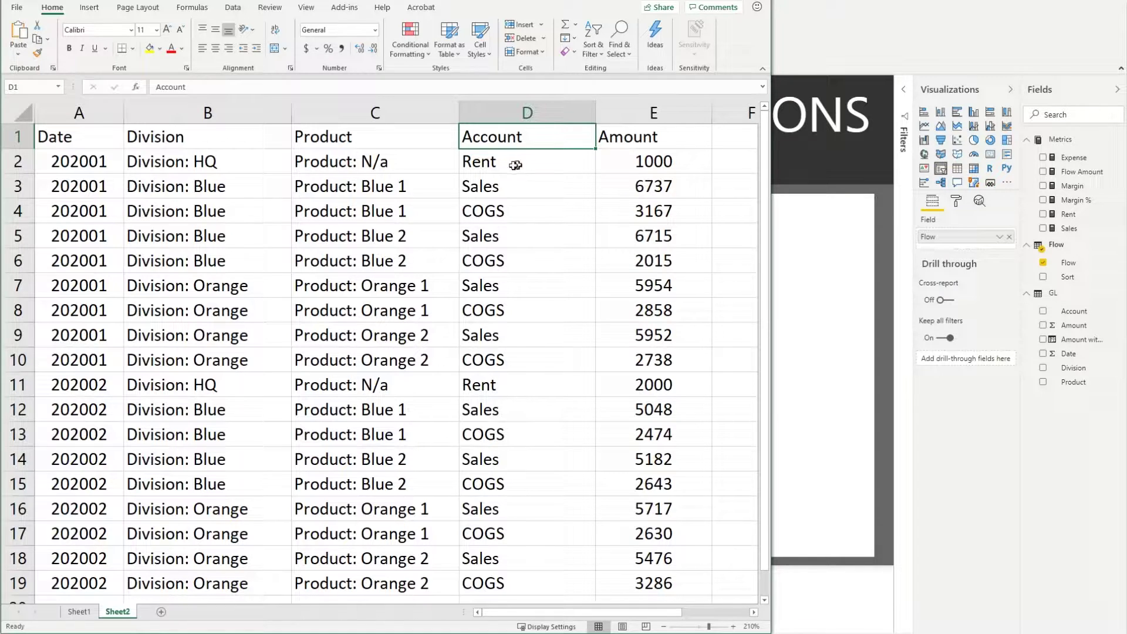
{"action": "left_click_drag", "start_coordinate": [231, 162], "coordinate": [372, 165]}
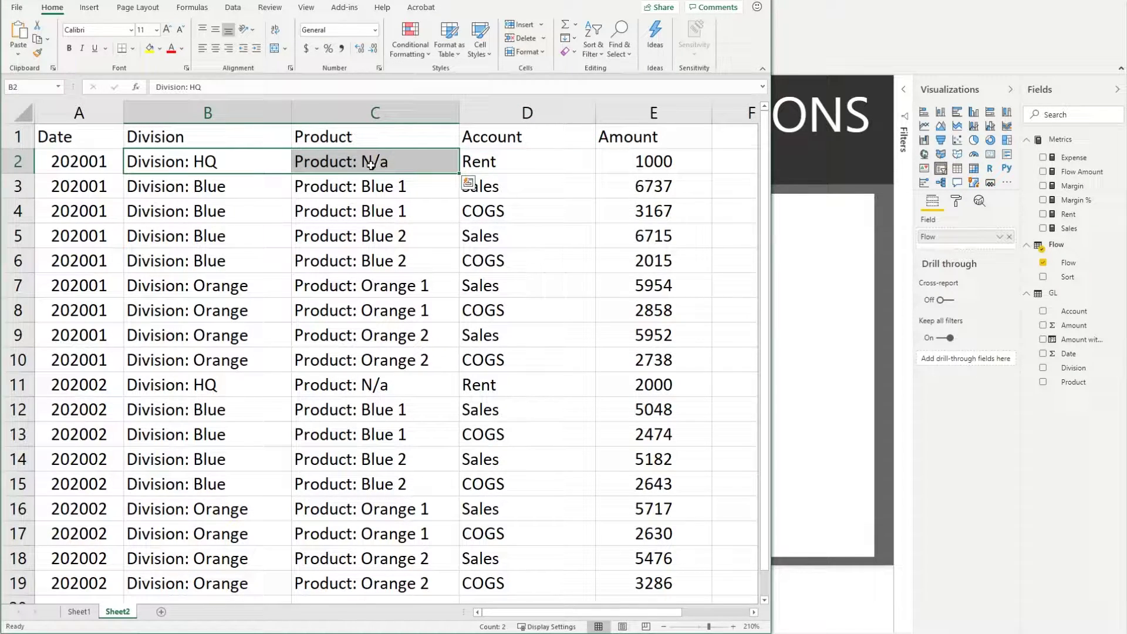
{"action": "left_click", "coordinate": [517, 164]}
{"action": "left_click", "coordinate": [664, 165]}
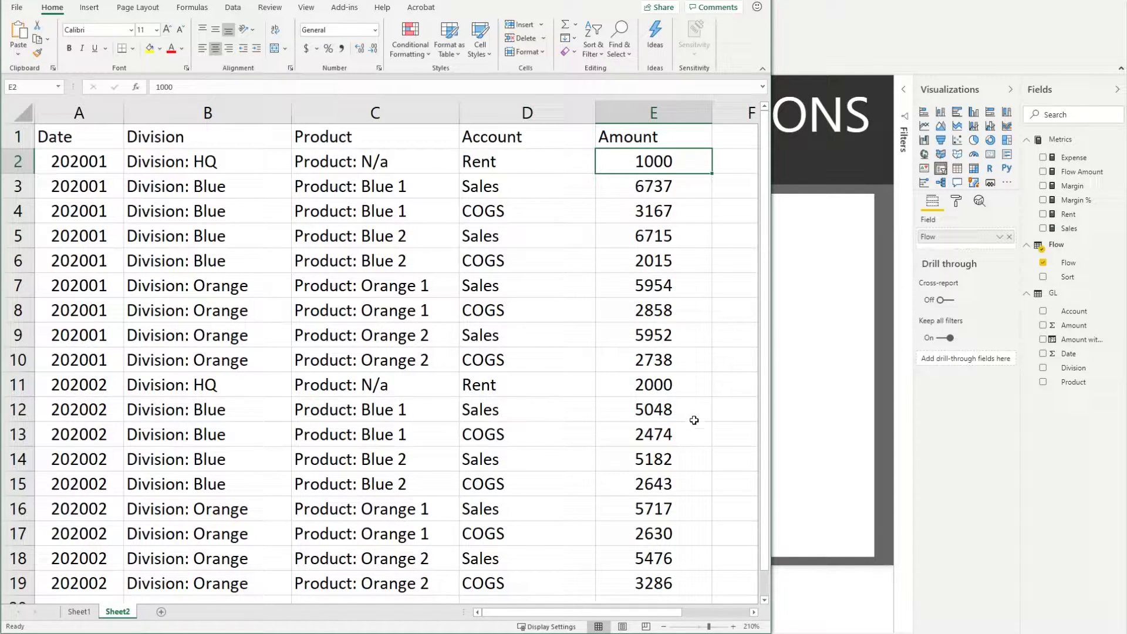
{"action": "left_click", "coordinate": [673, 386]}
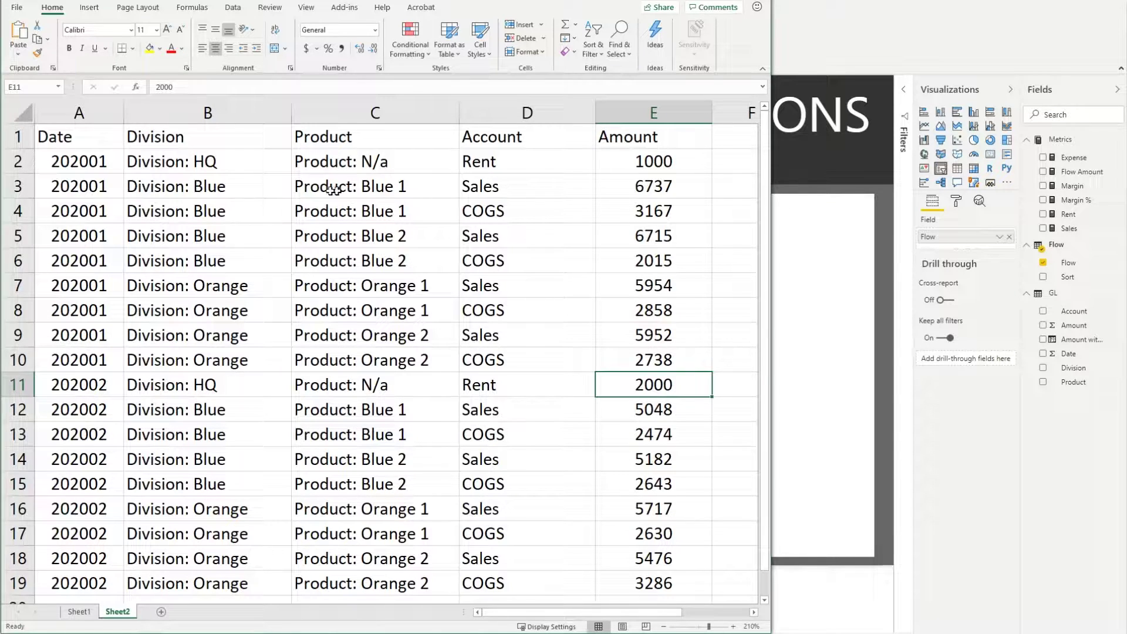
Examine the Sales and COGS entries of product Blue 1 in the Blue division for period 202001
{"action": "left_click", "coordinate": [236, 186]}
{"action": "left_click_drag", "start_coordinate": [262, 187], "coordinate": [330, 186]}
{"action": "left_click", "coordinate": [499, 192]}
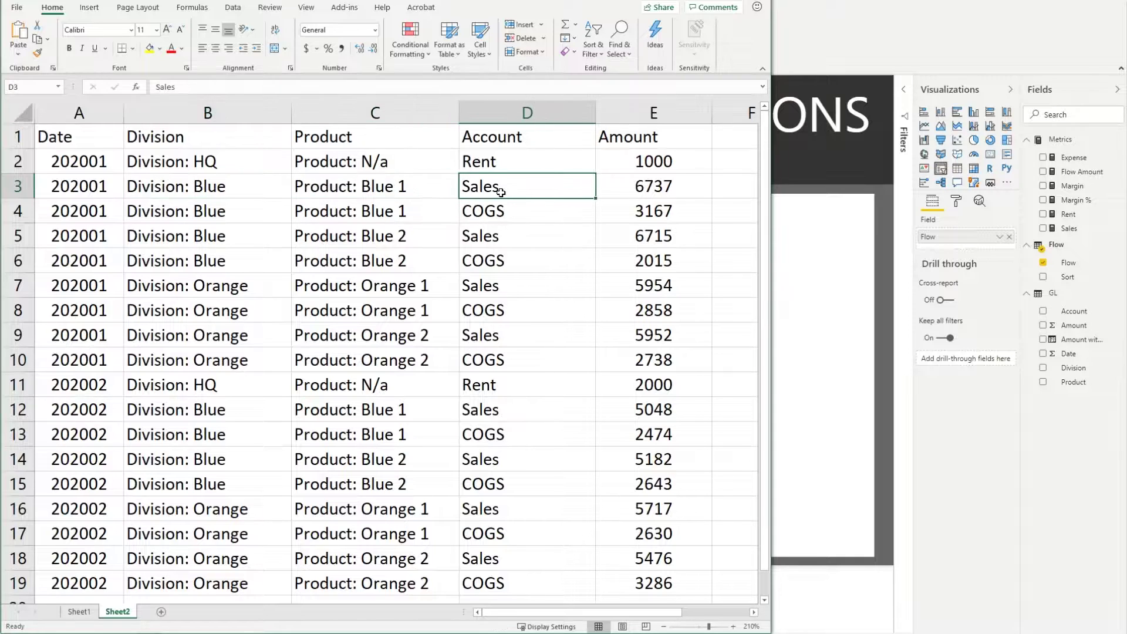
{"action": "left_click", "coordinate": [528, 212]}
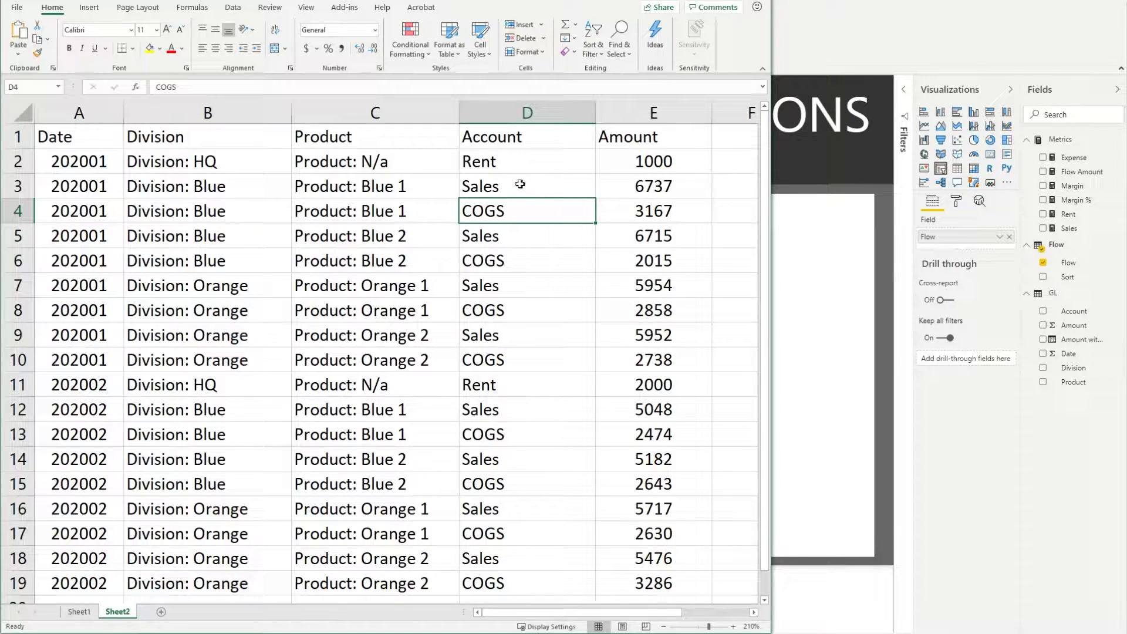
{"action": "left_click", "coordinate": [524, 190]}
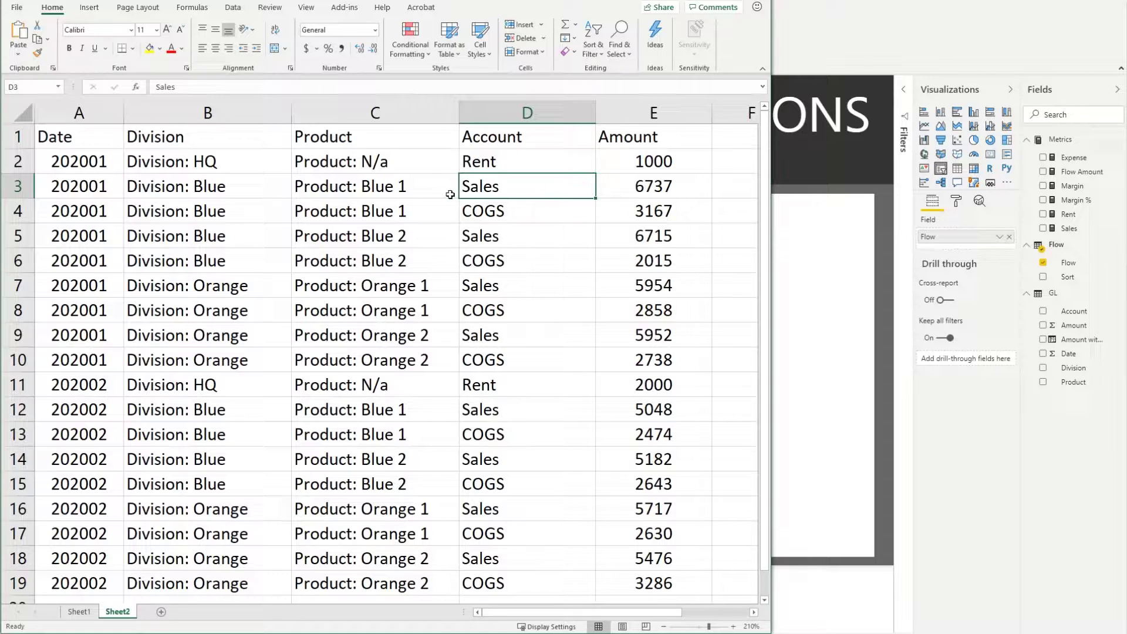
{"action": "left_click", "coordinate": [110, 189]}
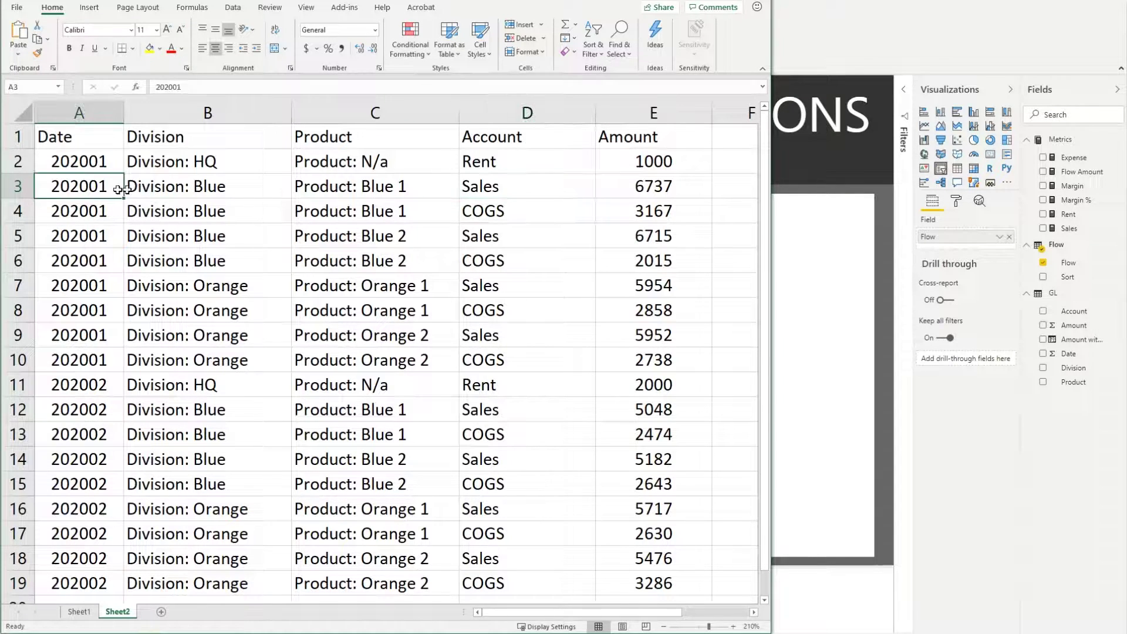
{"action": "left_click", "coordinate": [241, 188]}
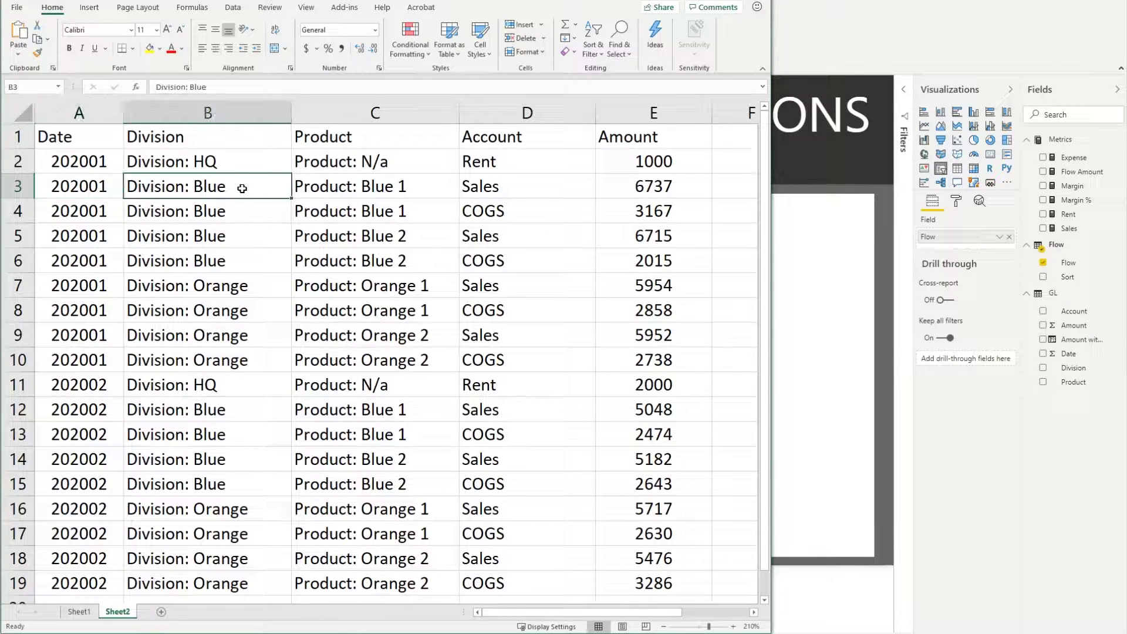
{"action": "left_click", "coordinate": [493, 189]}
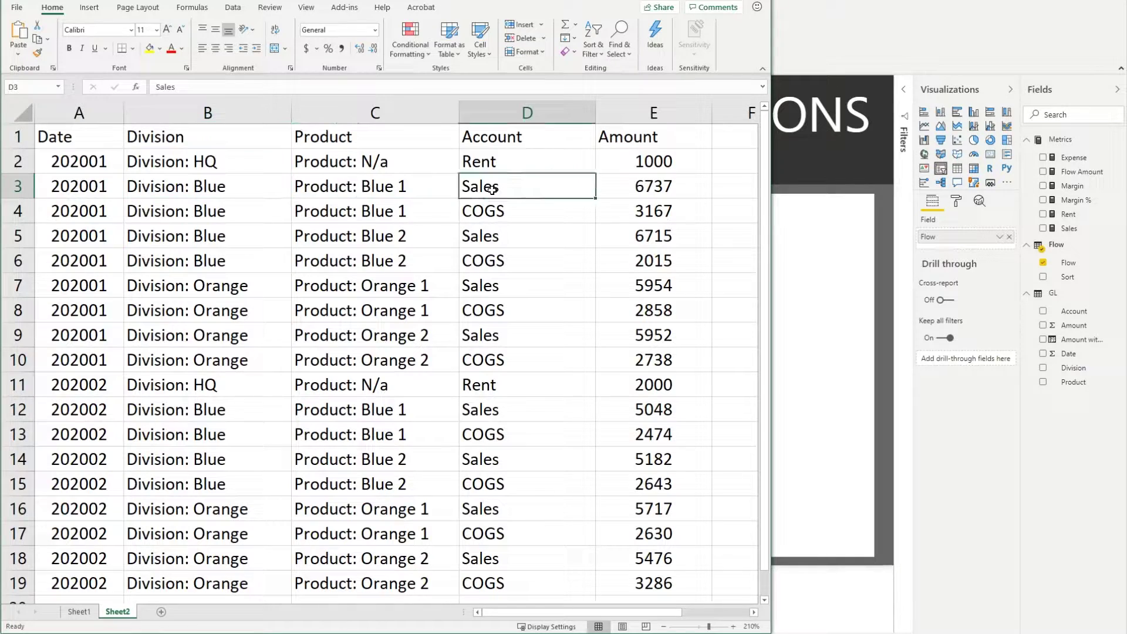
{"action": "left_click", "coordinate": [654, 186]}
{"action": "left_click", "coordinate": [387, 189]}
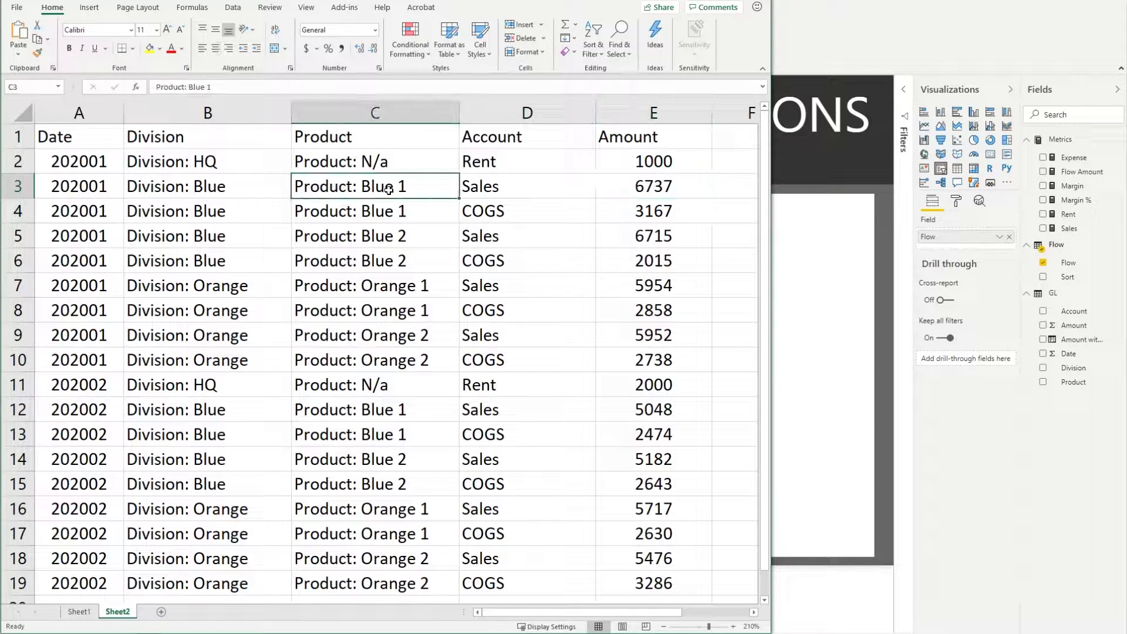
{"action": "left_click", "coordinate": [652, 211]}
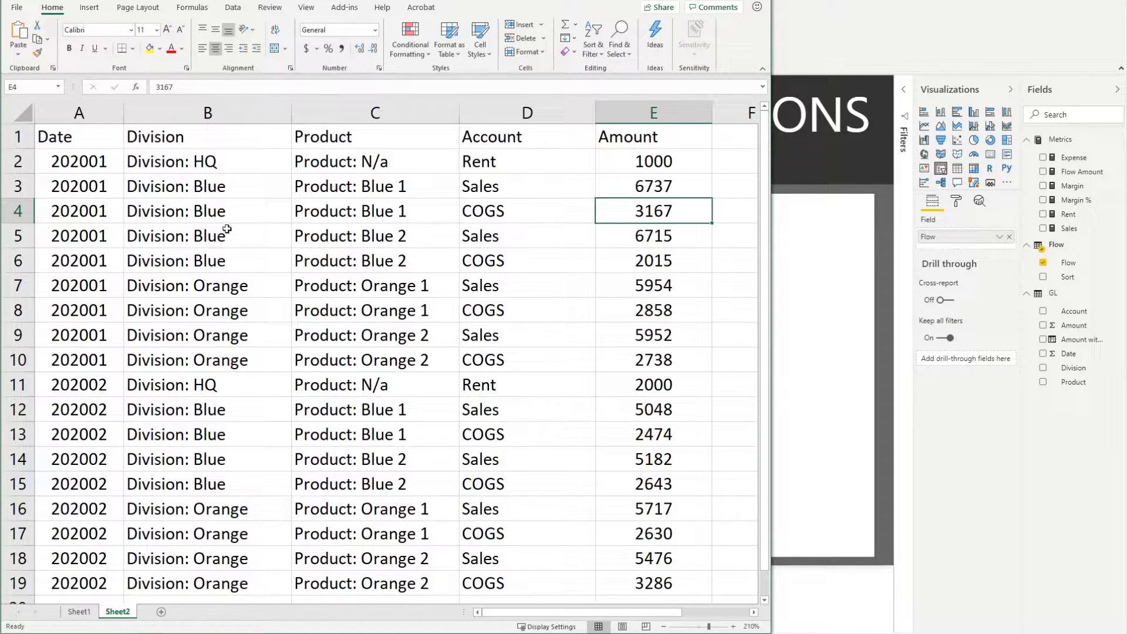
Review how Blue 1's Sales and COGS rows relate to division and product, compared with the HQ Rent row
{"action": "left_click", "coordinate": [209, 187]}
{"action": "left_click", "coordinate": [389, 195]}
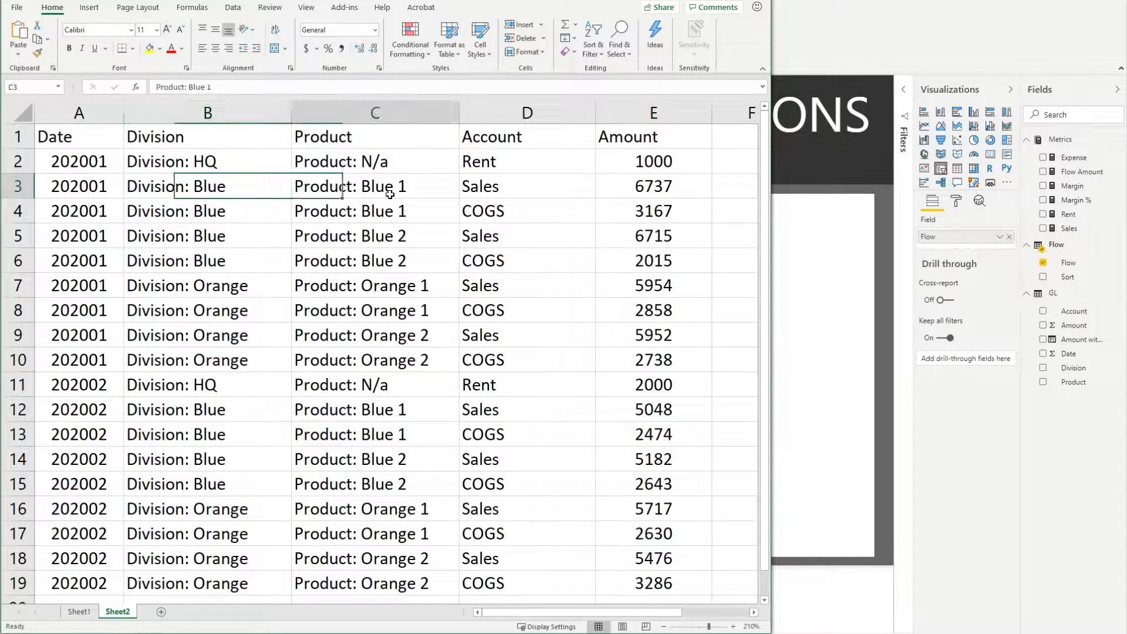
{"action": "left_click", "coordinate": [499, 191]}
{"action": "left_click", "coordinate": [540, 213]}
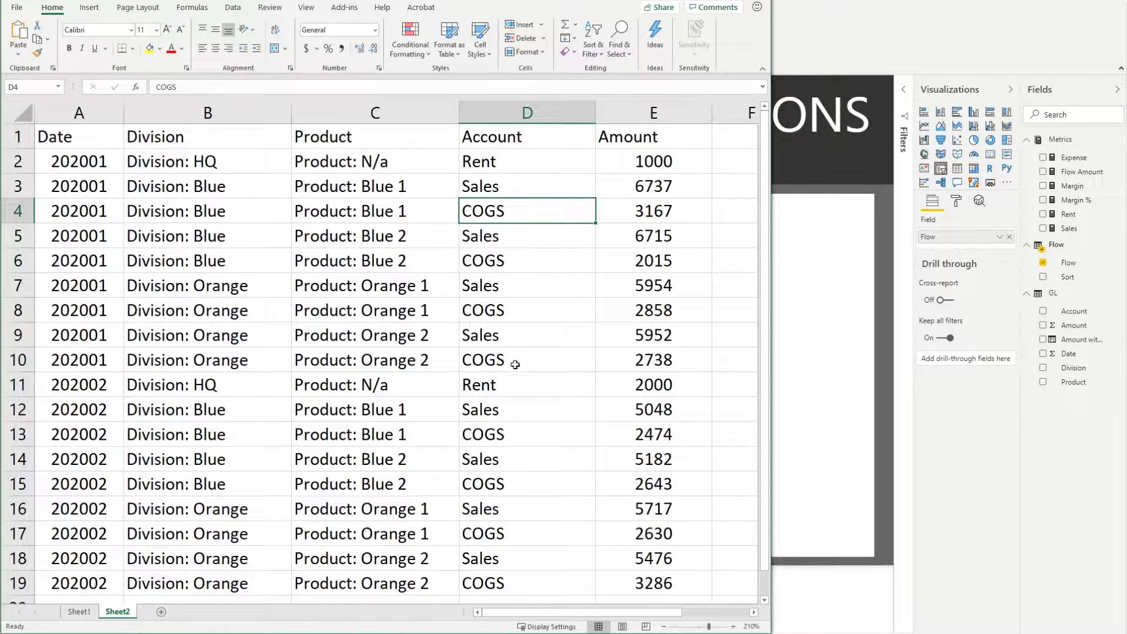
{"action": "left_click", "coordinate": [519, 191]}
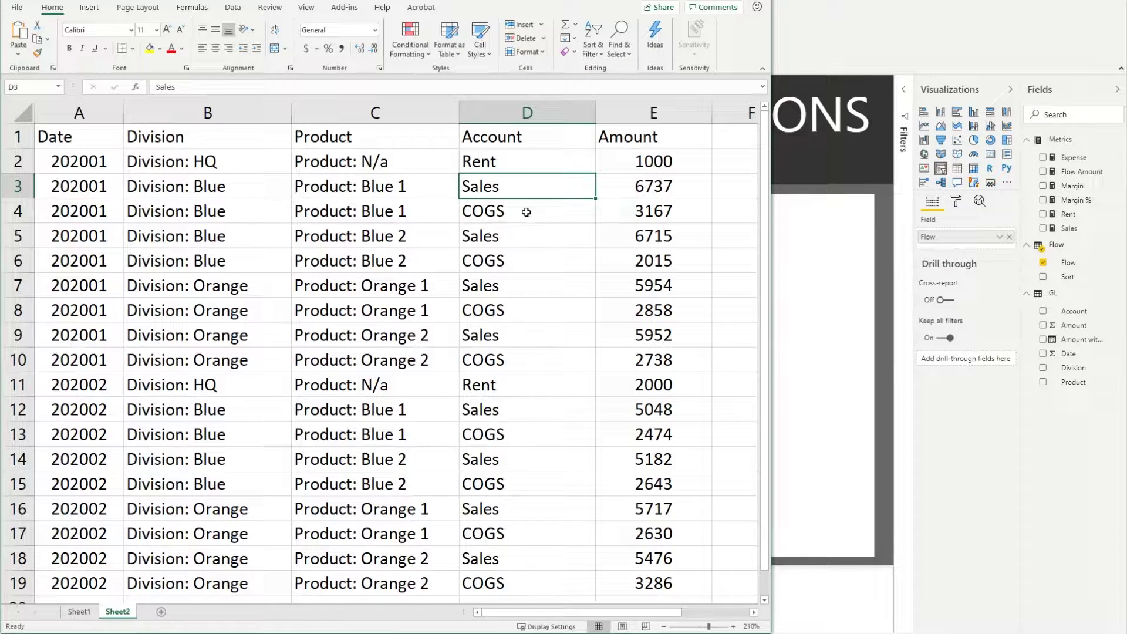
{"action": "left_click", "coordinate": [518, 212]}
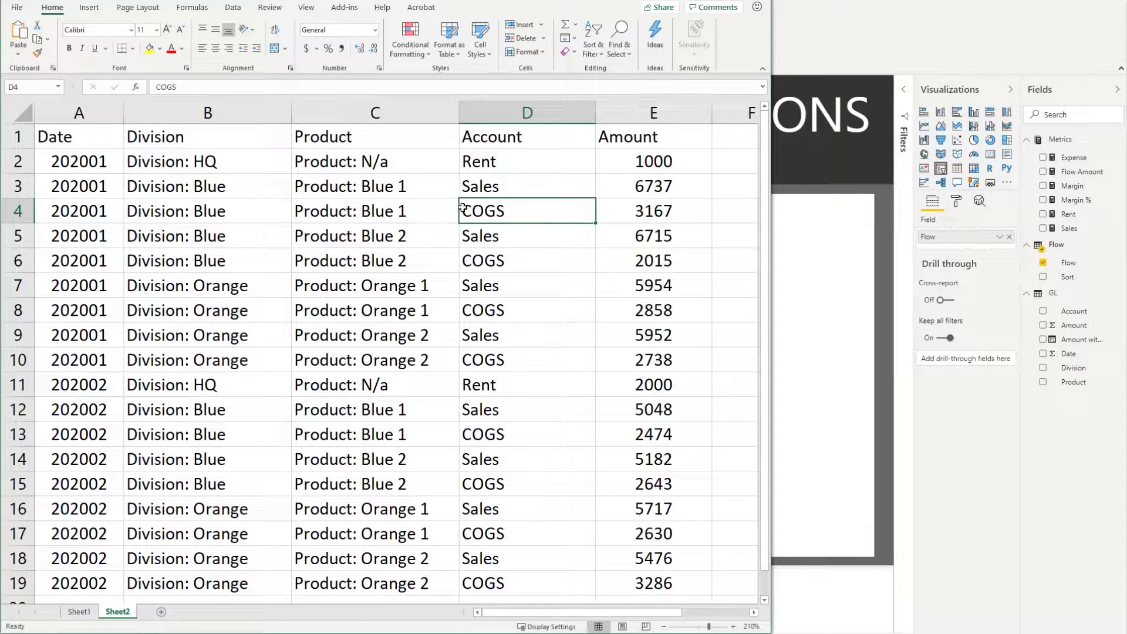
{"action": "left_click", "coordinate": [499, 169]}
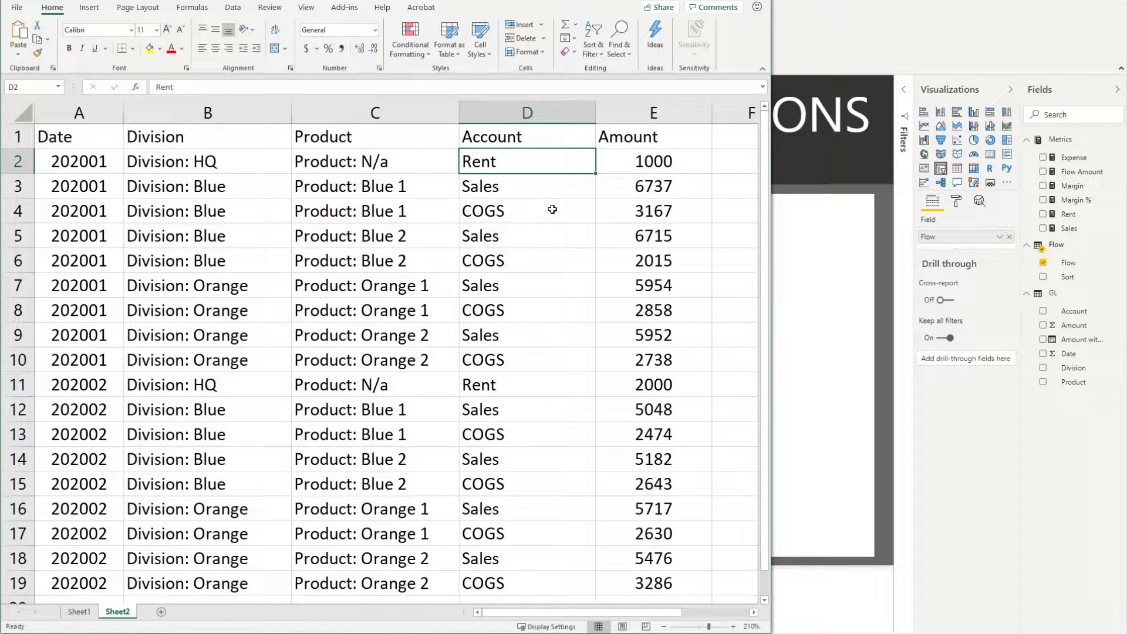
{"action": "left_click", "coordinate": [224, 164]}
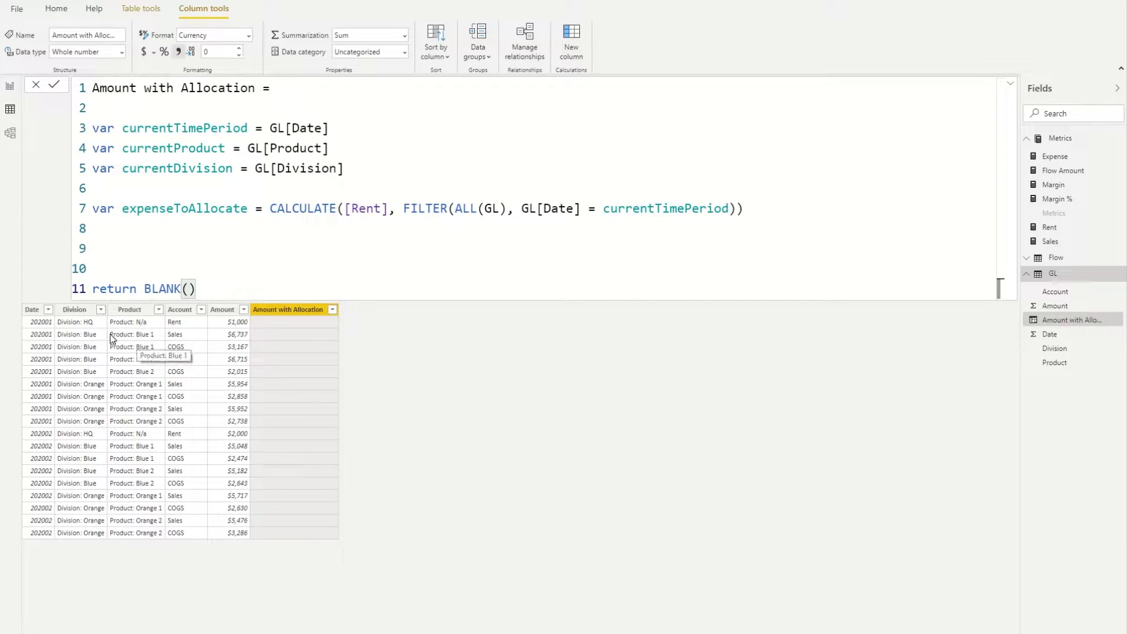
Review the currentTimePeriod, currentProduct and currentDivision variables in the Power BI formula of the Amount with Allocation column
{"action": "left_click_drag", "start_coordinate": [331, 128], "coordinate": [271, 129]}
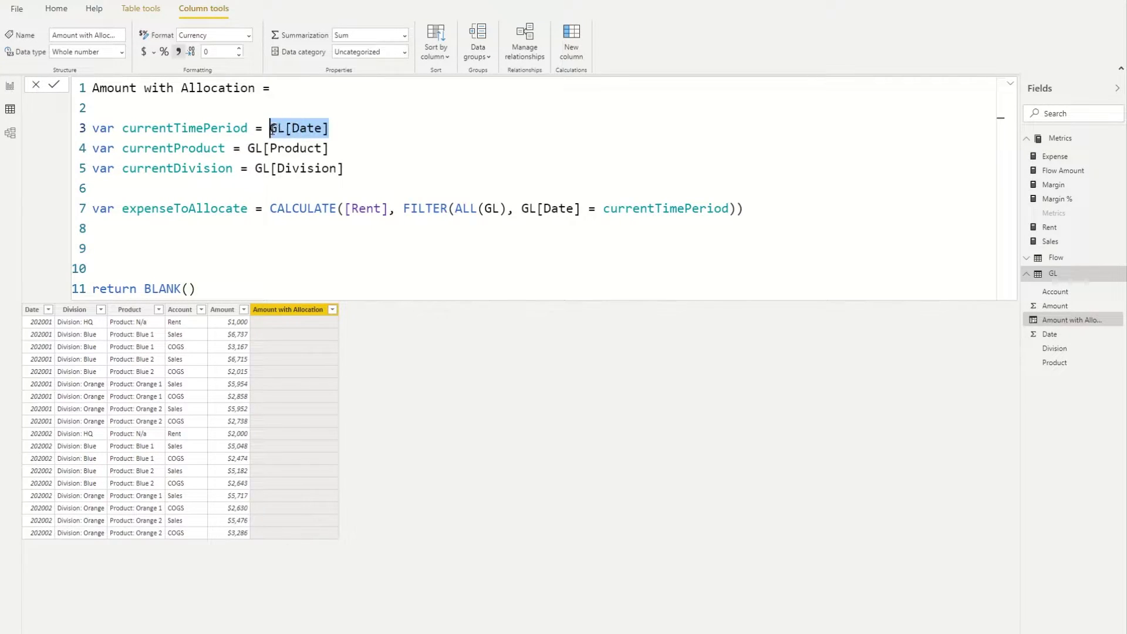
{"action": "left_click", "coordinate": [337, 133]}
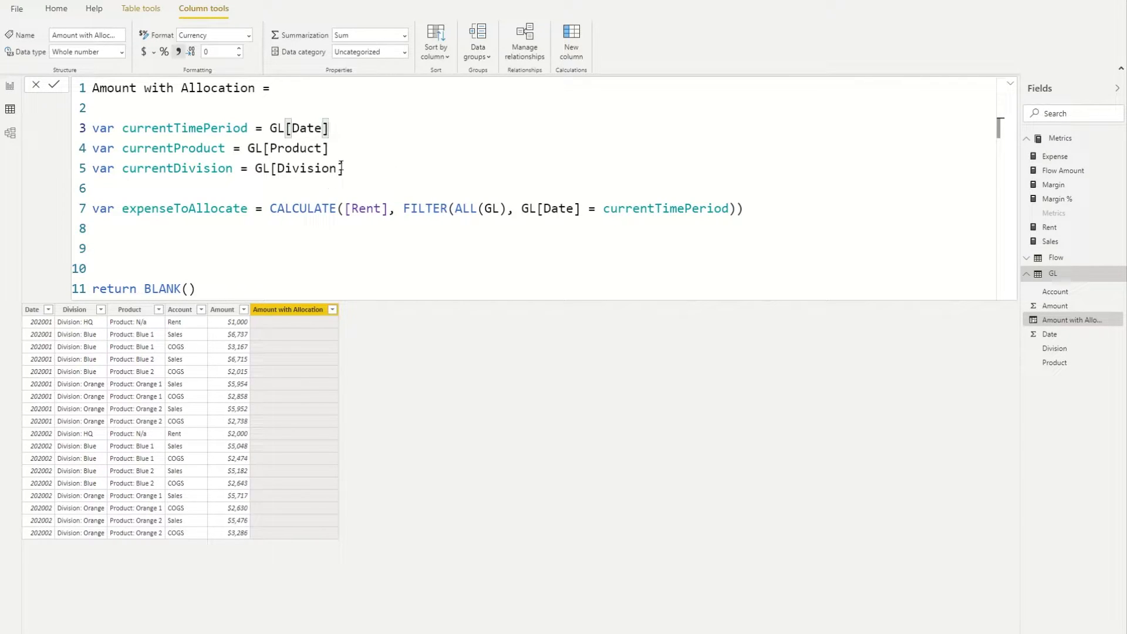
{"action": "left_click_drag", "start_coordinate": [360, 171], "coordinate": [91, 129]}
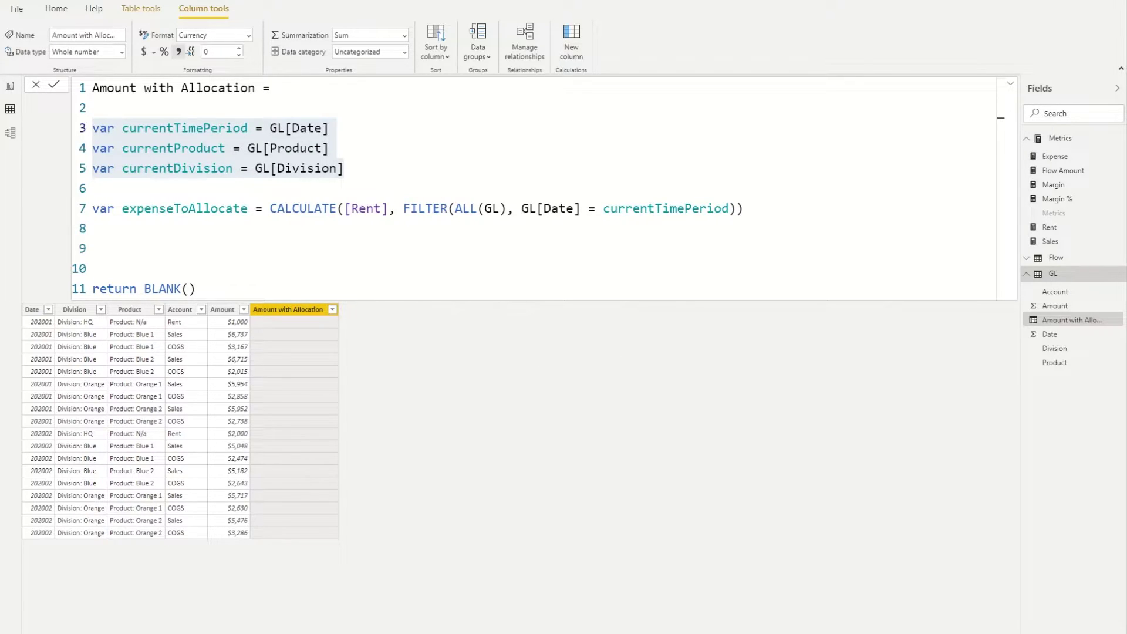
Check the Rent measure's formula, and make the Amount with Allocation column return expenseToAllocate instead of BLANK()
{"action": "left_click", "coordinate": [1049, 228]}
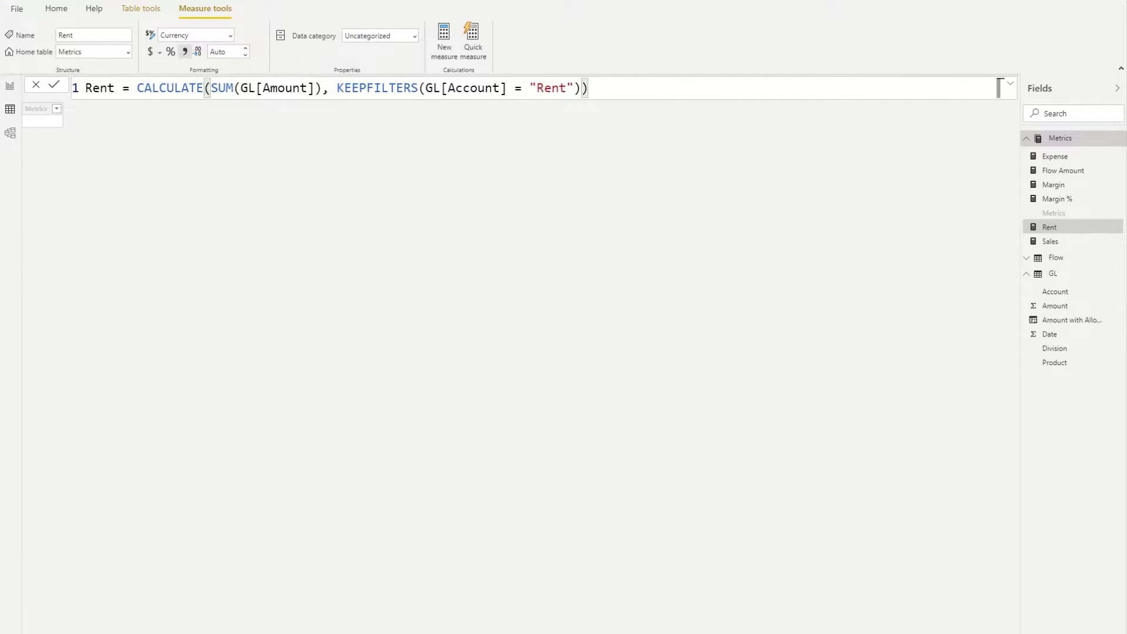
{"action": "left_click", "coordinate": [1072, 320]}
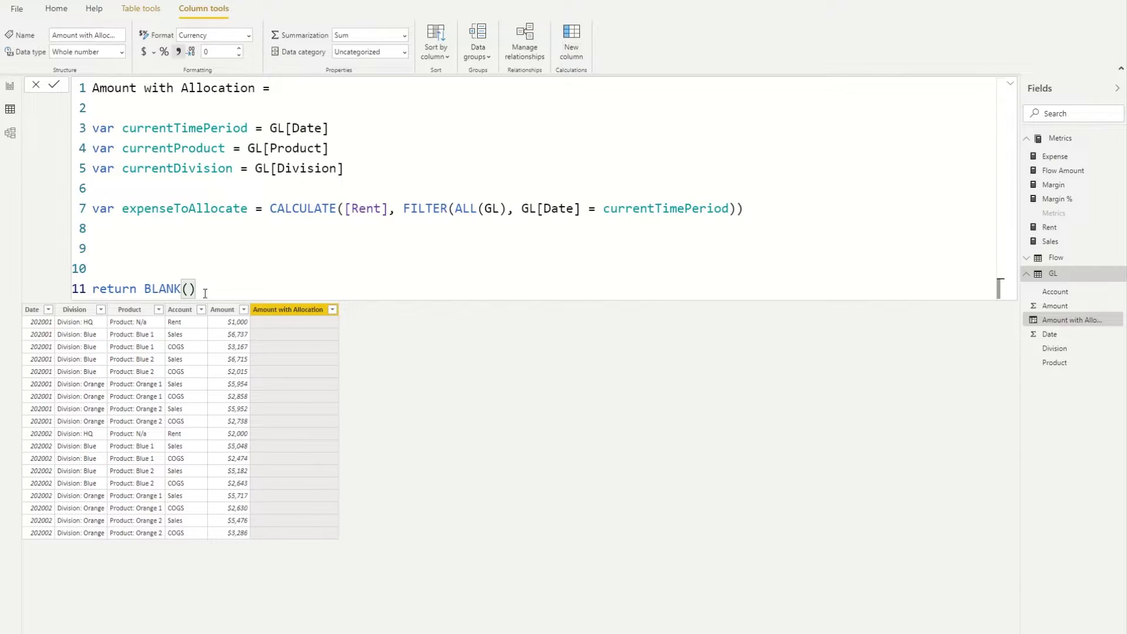
{"action": "double_click", "coordinate": [223, 209]}
{"action": "key", "text": "ctrl+c"}
{"action": "left_click_drag", "start_coordinate": [196, 289], "coordinate": [144, 289]}
{"action": "key", "text": "ctrl+v"}
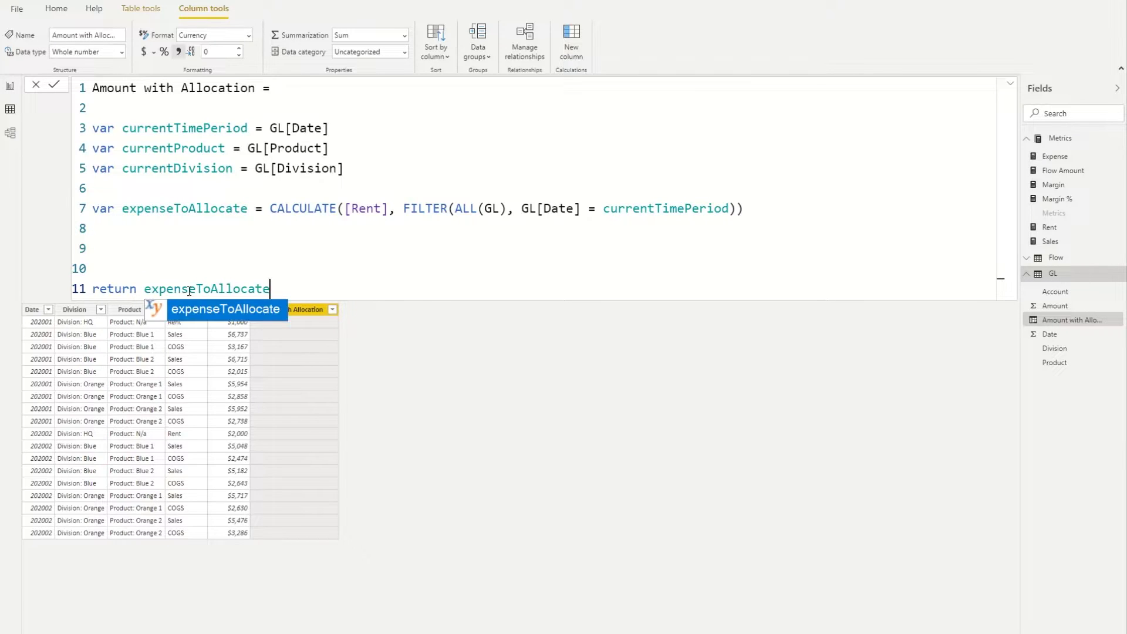
{"action": "key", "text": "Return"}
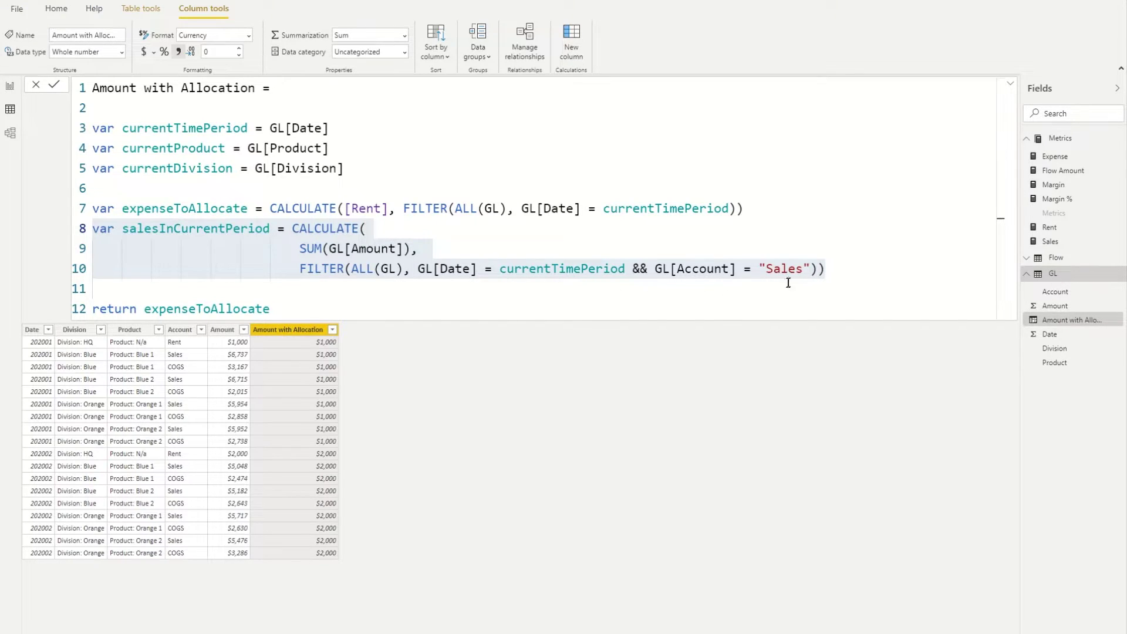
Make the Amount with Allocation column return the salesInCurrentPeriod variable
{"action": "double_click", "coordinate": [185, 231]}
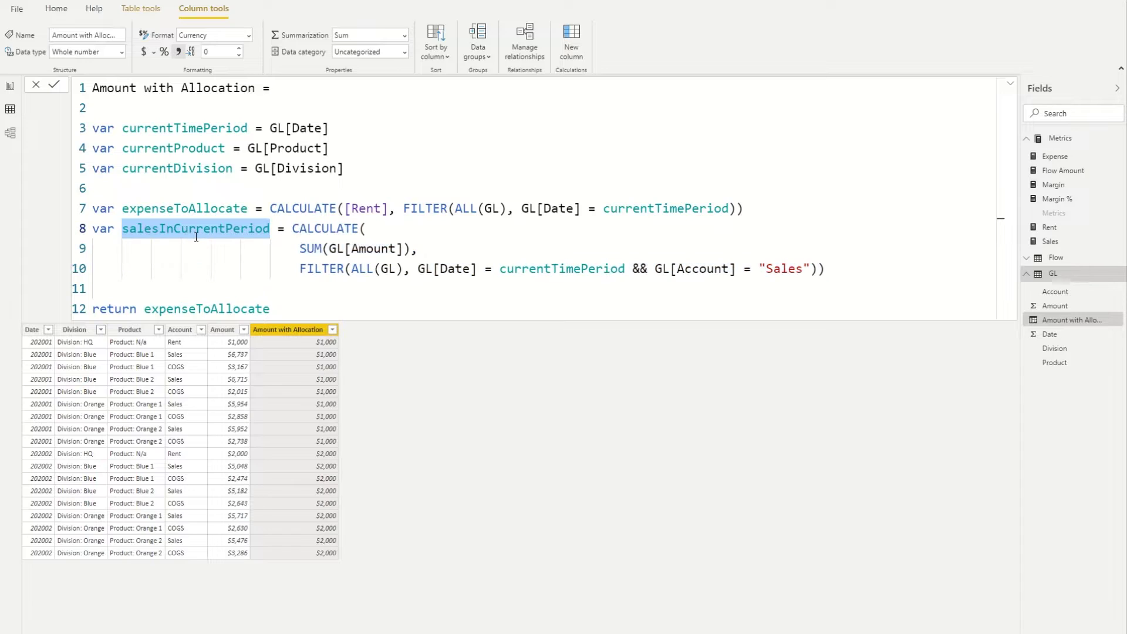
{"action": "double_click", "coordinate": [183, 309]}
{"action": "type", "text": "salesInCurrentPeriod"}
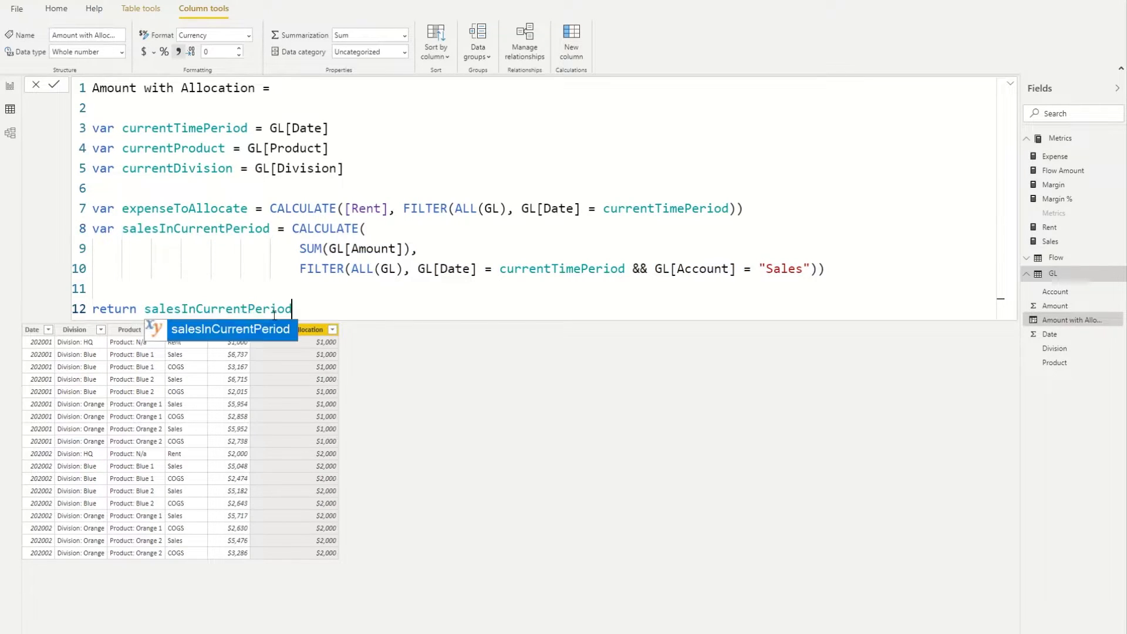
{"action": "key", "text": "Escape"}
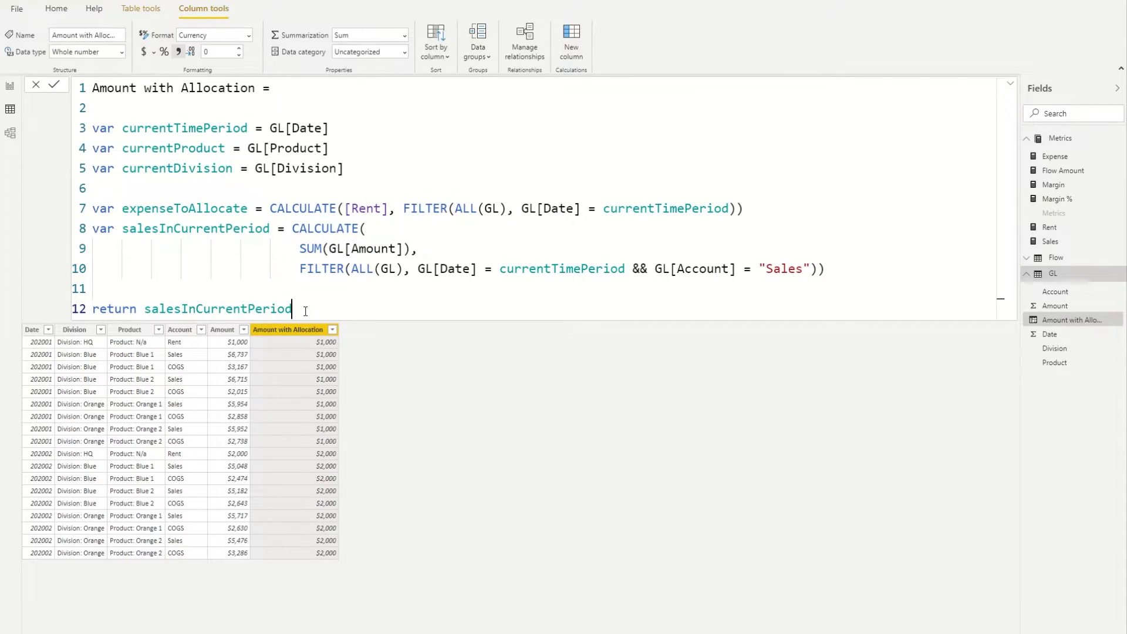
{"action": "key", "text": "Return"}
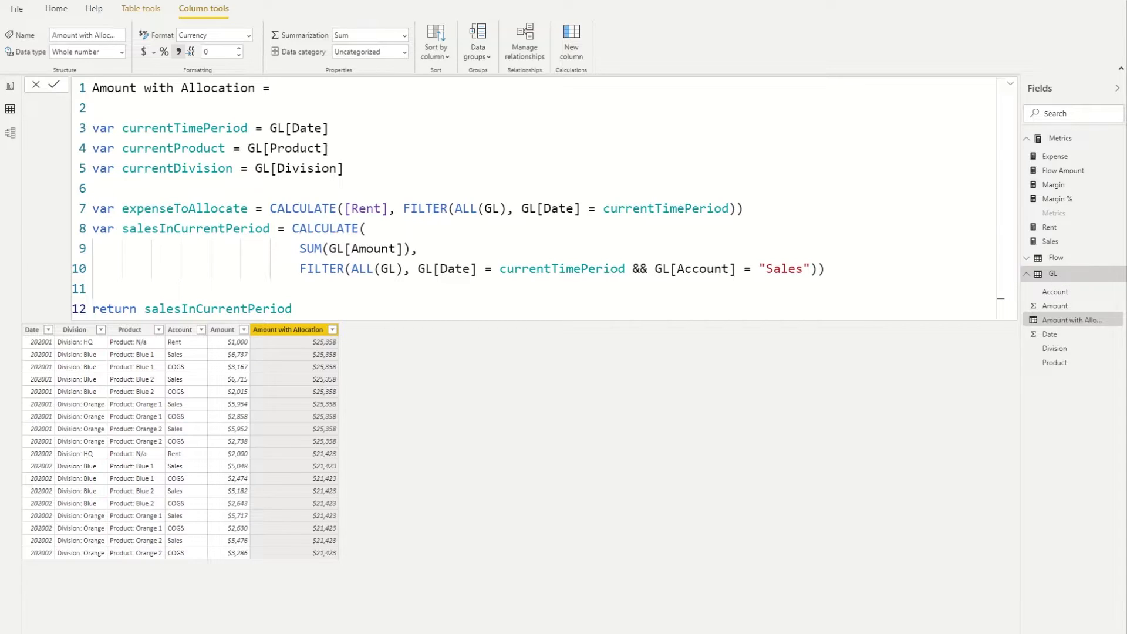
Add a salesInCurrentPeriodDivisionProduct variable that sums GL[Amount] over ALL(GL), filtered to the current time period, division, product and the "Sales" account
{"action": "type", "text": "var salesInCurrentPeriodDivisionProduct = CALCULATE(SUM(GL[Amount]), FILTER(ALL(GL), GL[Date] = currentTimePeriod && GL[Division] = currentDivision && GL[Product] = currentProduct && GL[Account] = \"Sales\" ) )"}
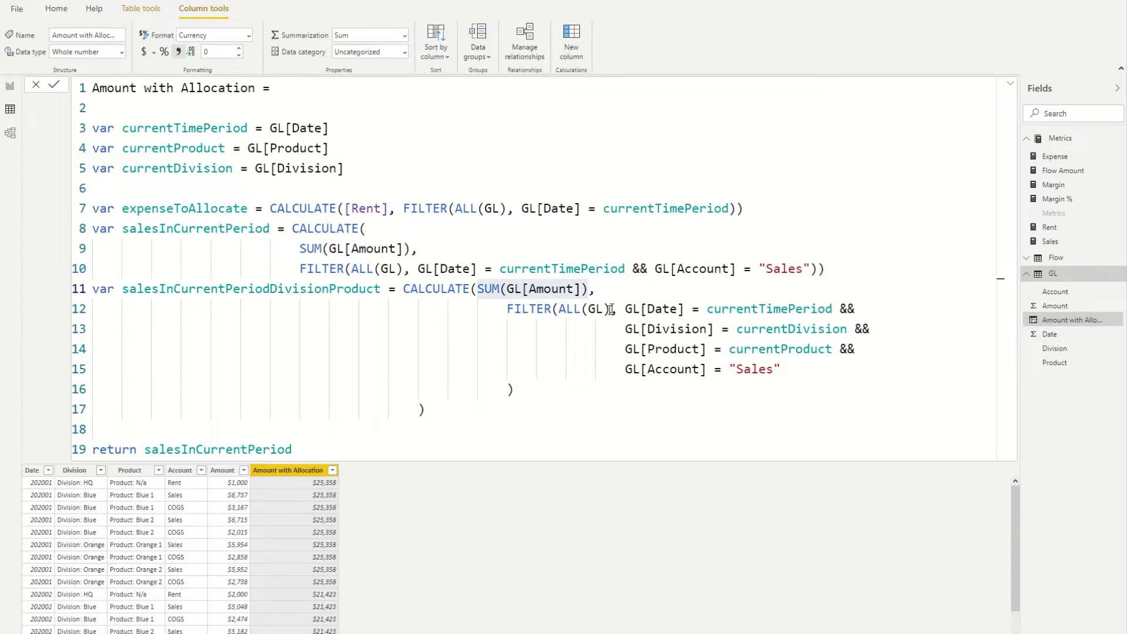
{"action": "left_click", "coordinate": [604, 291]}
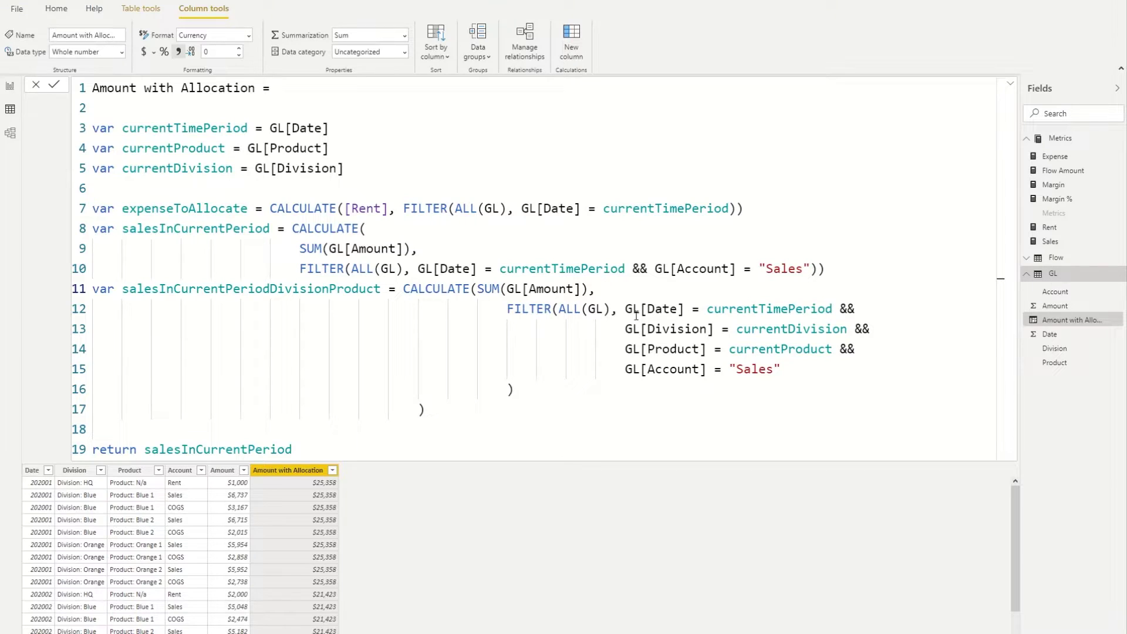
Review the CALCULATE, SUM(GL[Amount]), ALL(GL) and filter conditions of salesInCurrentPeriodDivisionProduct against the earlier variables
{"action": "left_click", "coordinate": [440, 291]}
{"action": "double_click", "coordinate": [440, 292]}
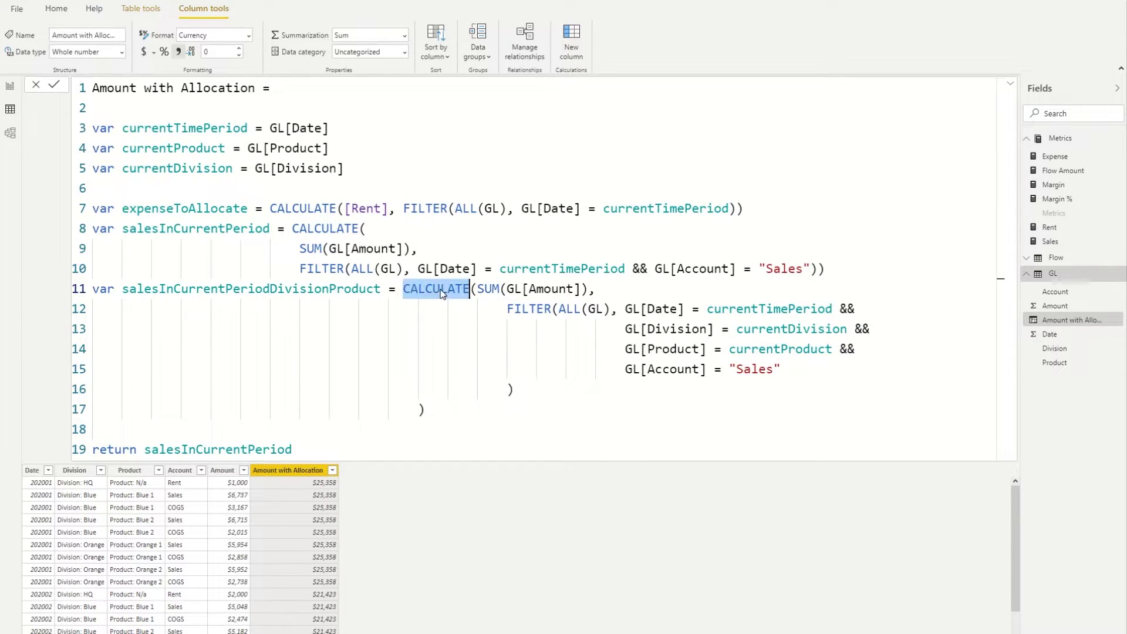
{"action": "double_click", "coordinate": [318, 230]}
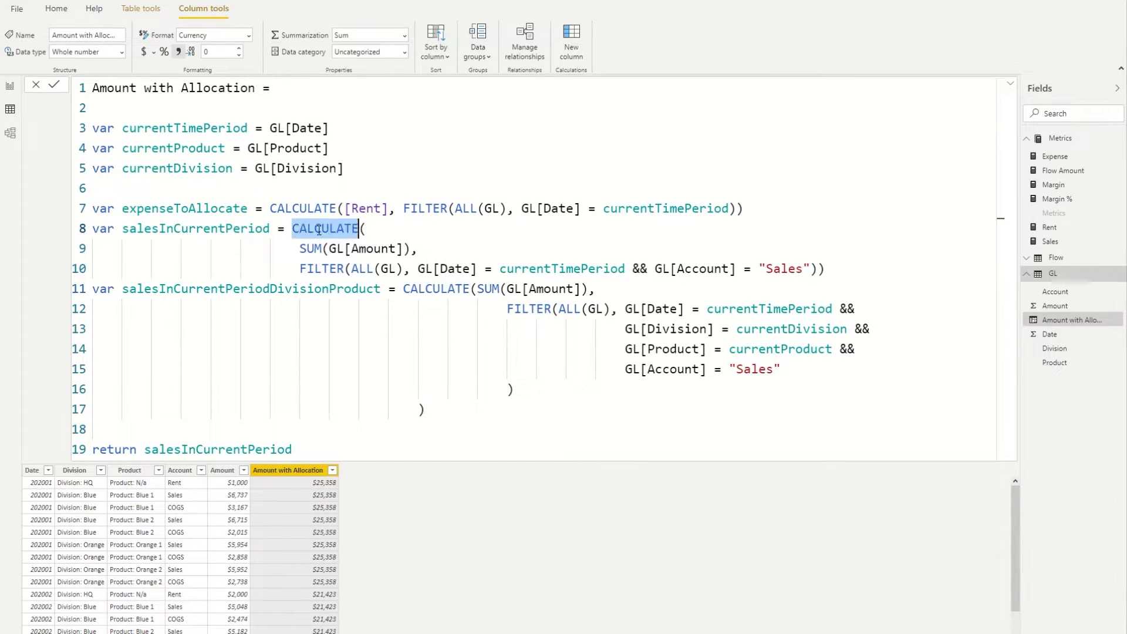
{"action": "left_click", "coordinate": [315, 211]}
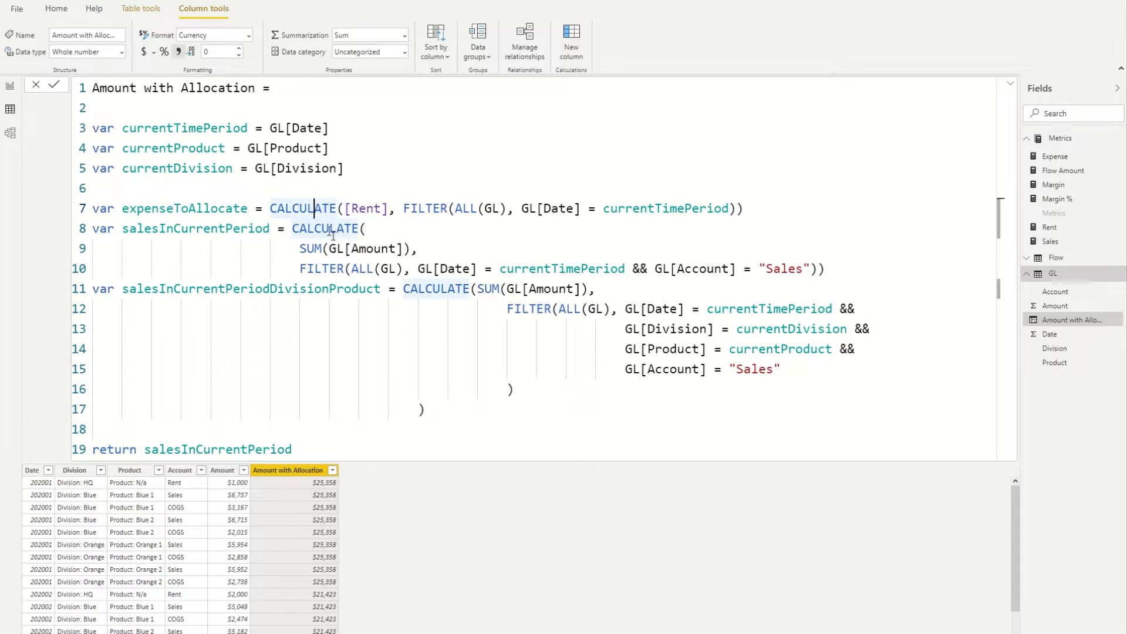
{"action": "double_click", "coordinate": [437, 292]}
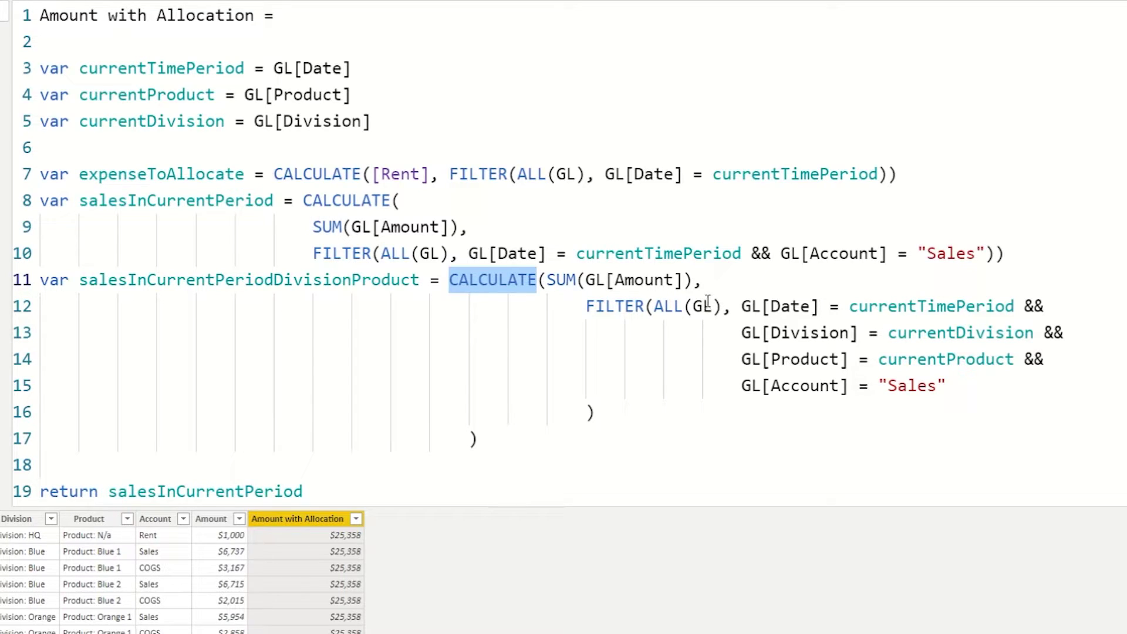
{"action": "left_click_drag", "start_coordinate": [693, 280], "coordinate": [552, 276]}
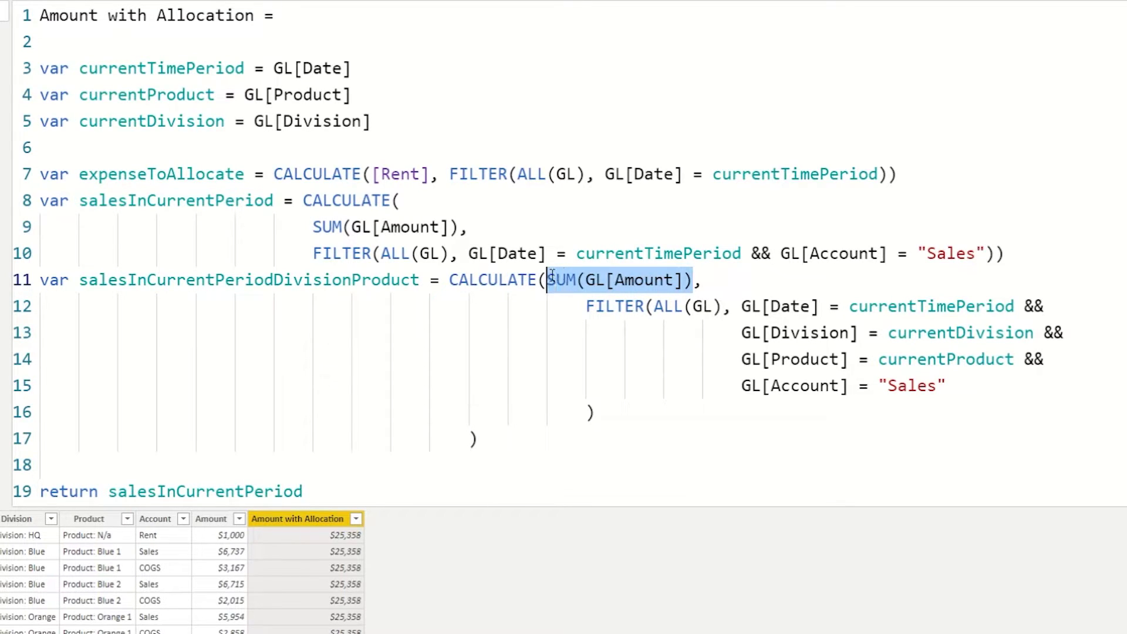
{"action": "left_click_drag", "start_coordinate": [946, 385], "coordinate": [740, 385]}
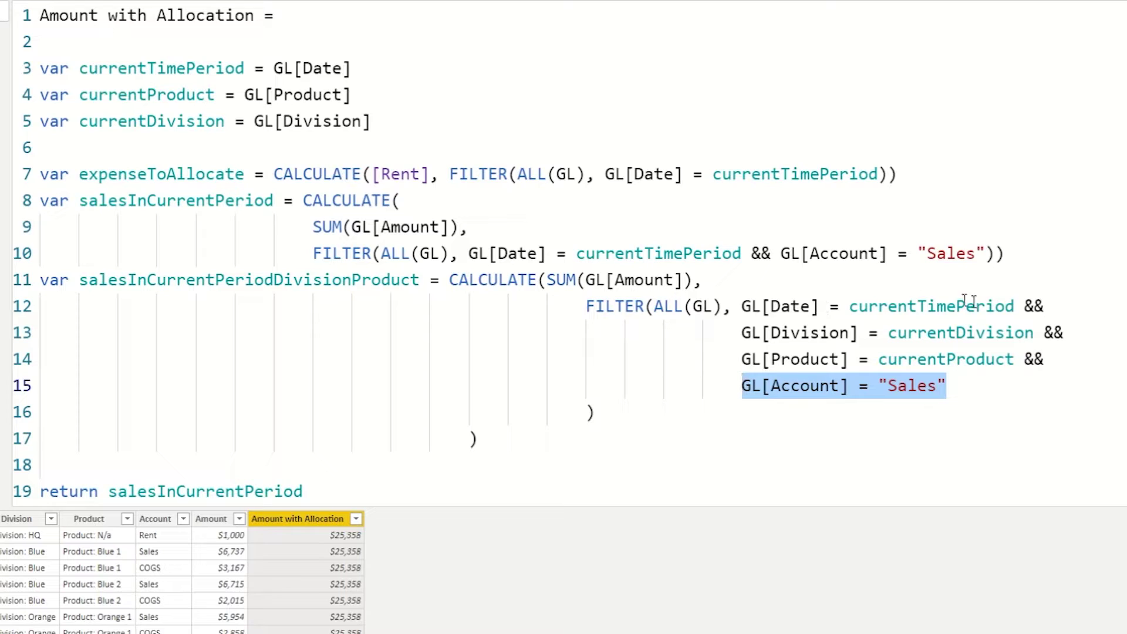
{"action": "left_click_drag", "start_coordinate": [1015, 306], "coordinate": [853, 306]}
{"action": "double_click", "coordinate": [981, 333]}
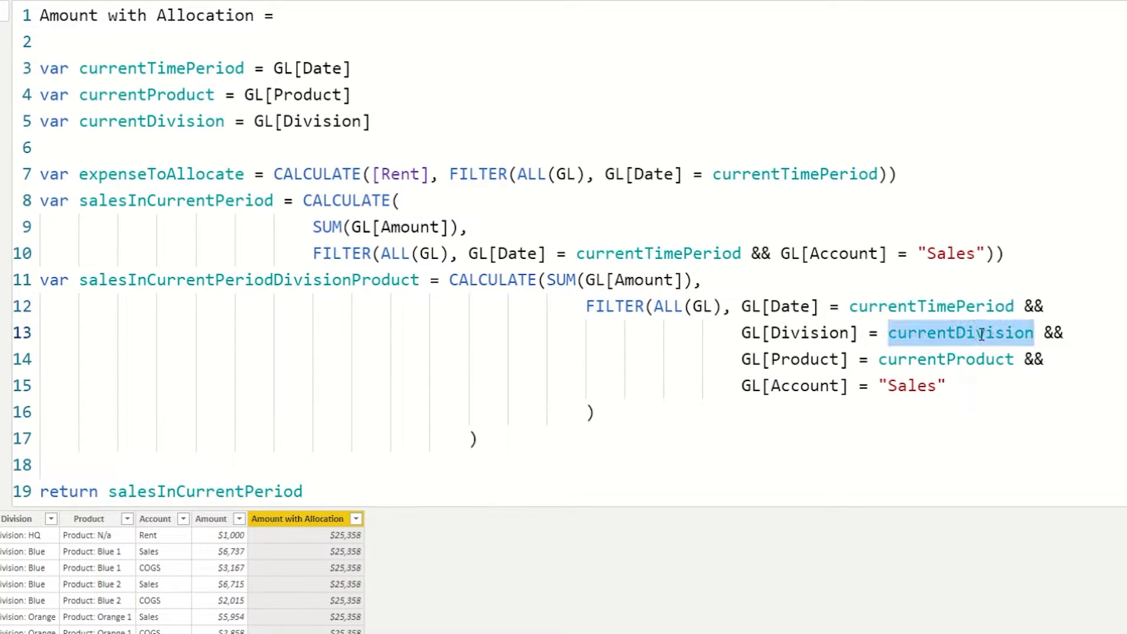
{"action": "double_click", "coordinate": [945, 359]}
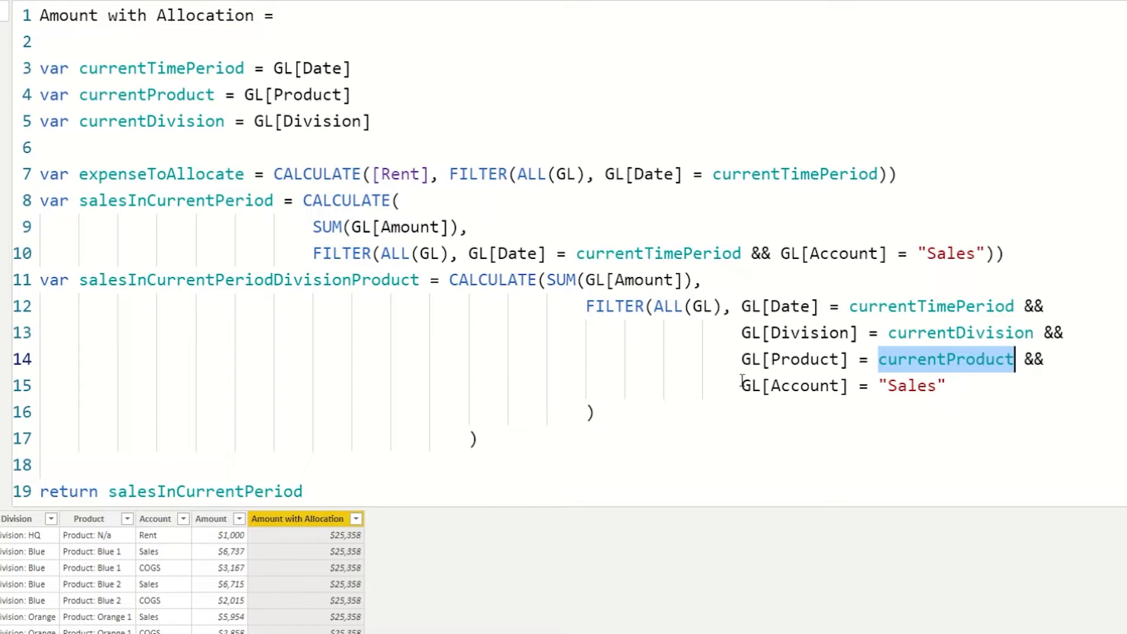
{"action": "left_click_drag", "start_coordinate": [721, 306], "coordinate": [653, 306]}
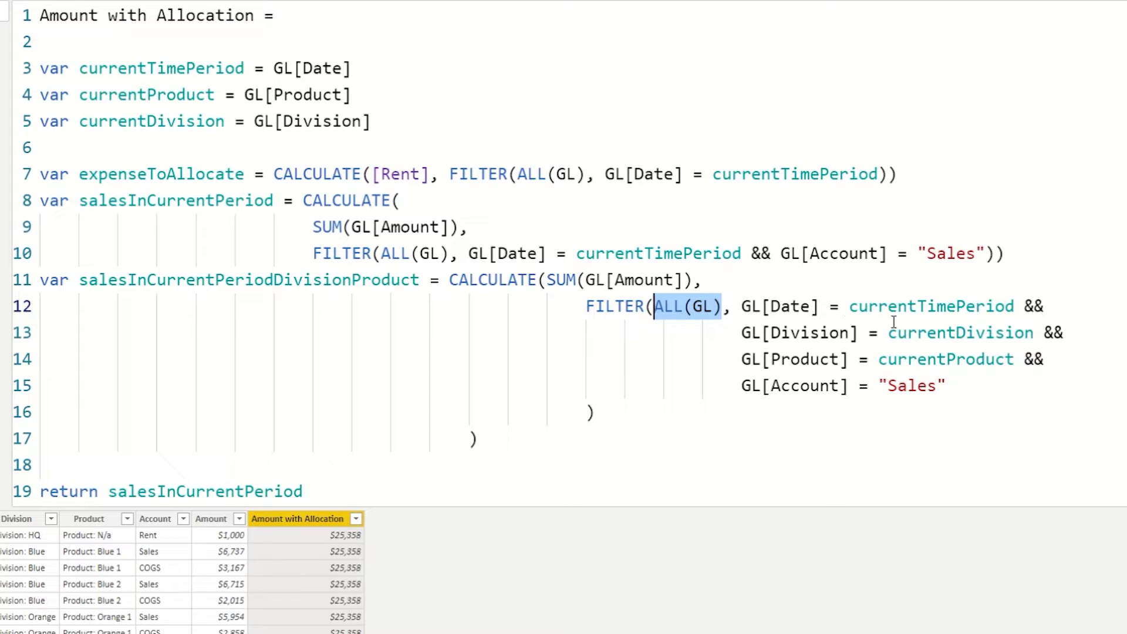
{"action": "double_click", "coordinate": [981, 306]}
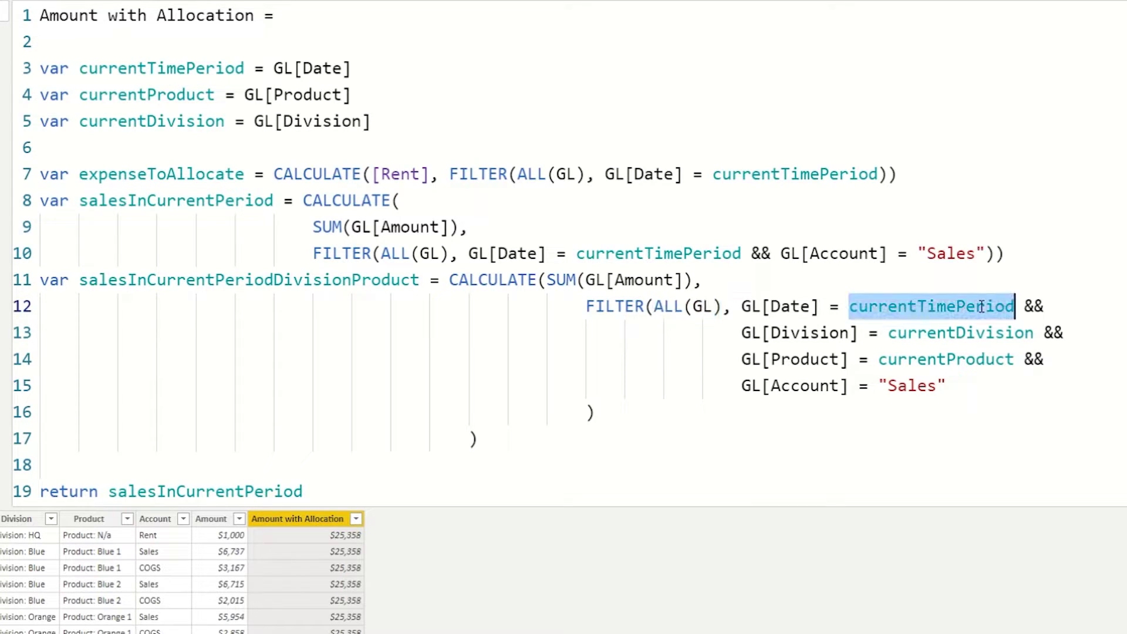
{"action": "double_click", "coordinate": [979, 352]}
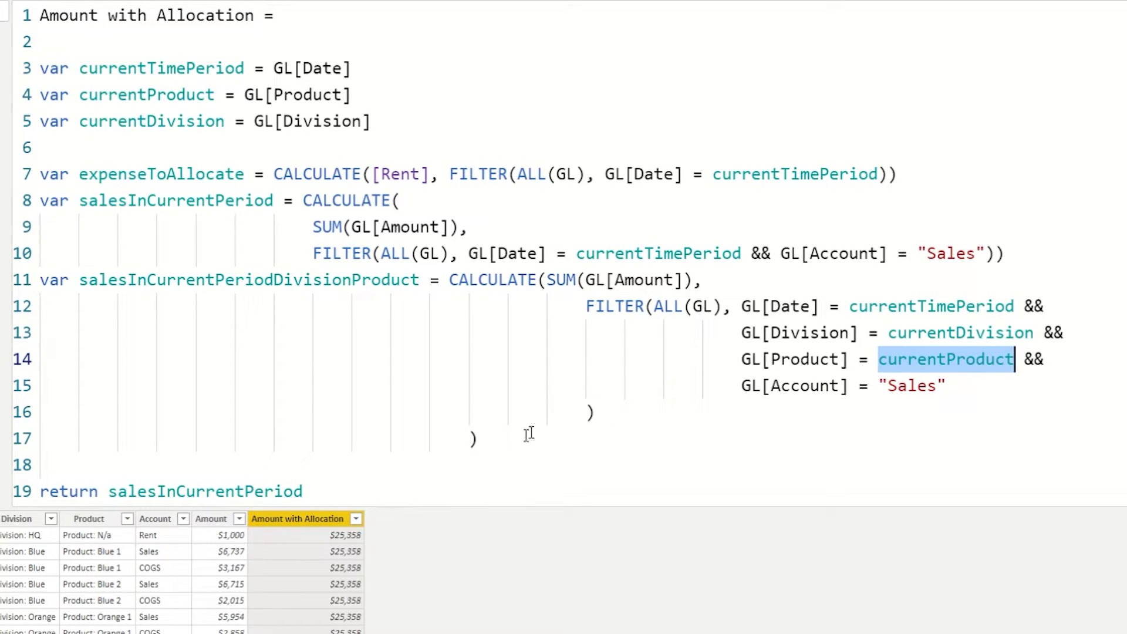
Make the Amount with Allocation column return the salesInCurrentPeriodDivisionProduct variable
{"action": "double_click", "coordinate": [370, 286]}
{"action": "key", "text": "ctrl+c"}
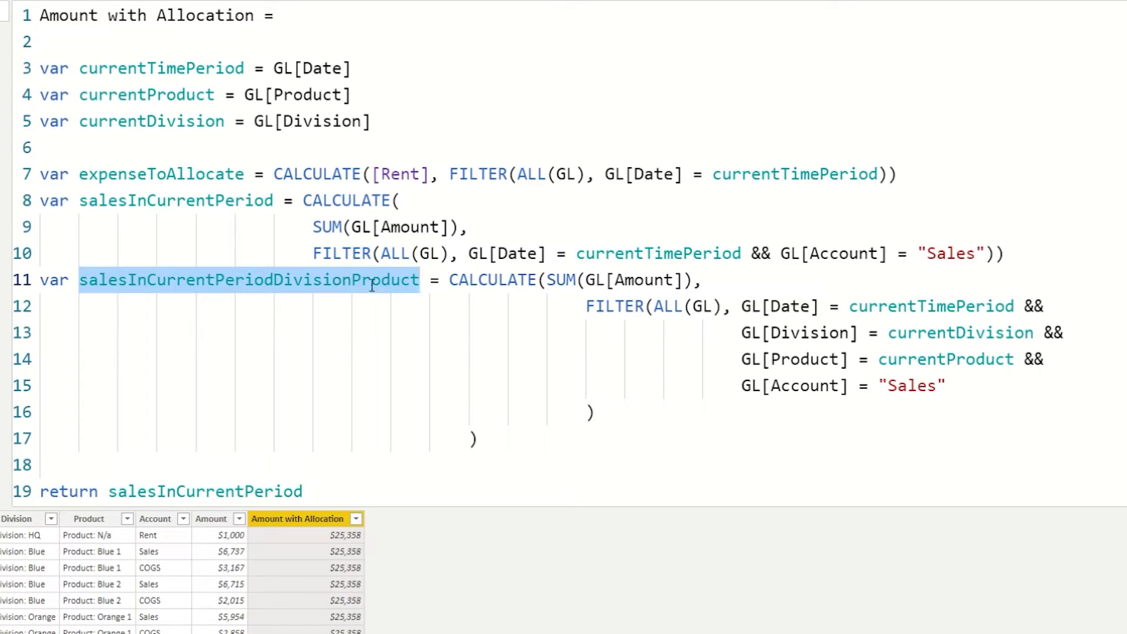
{"action": "double_click", "coordinate": [312, 490]}
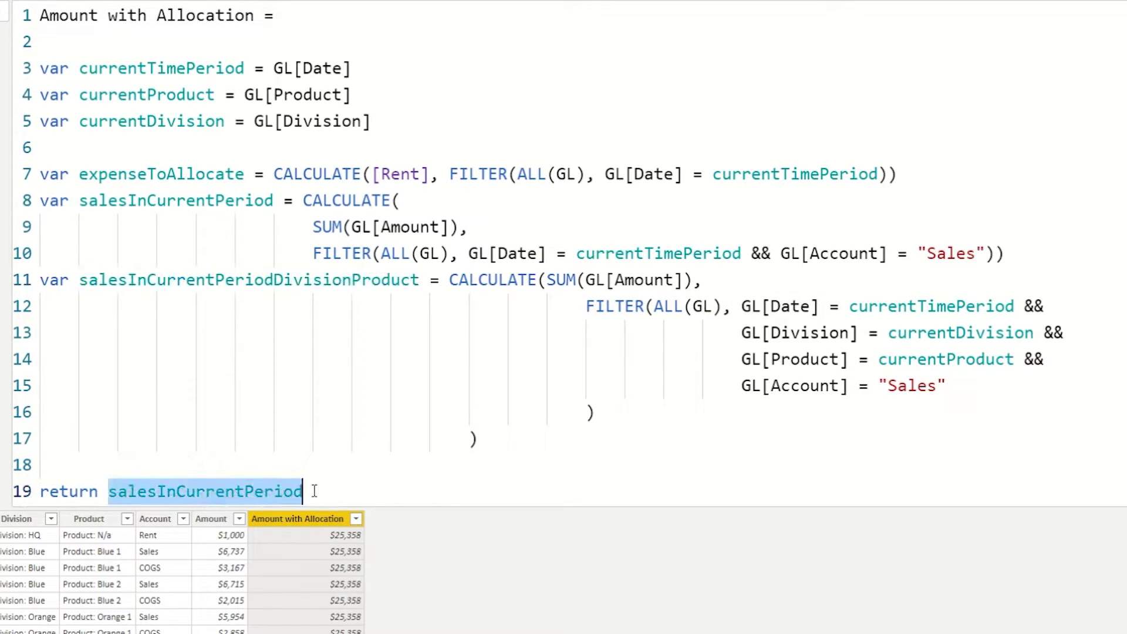
{"action": "key", "text": "ctrl+v"}
{"action": "key", "text": "Return"}
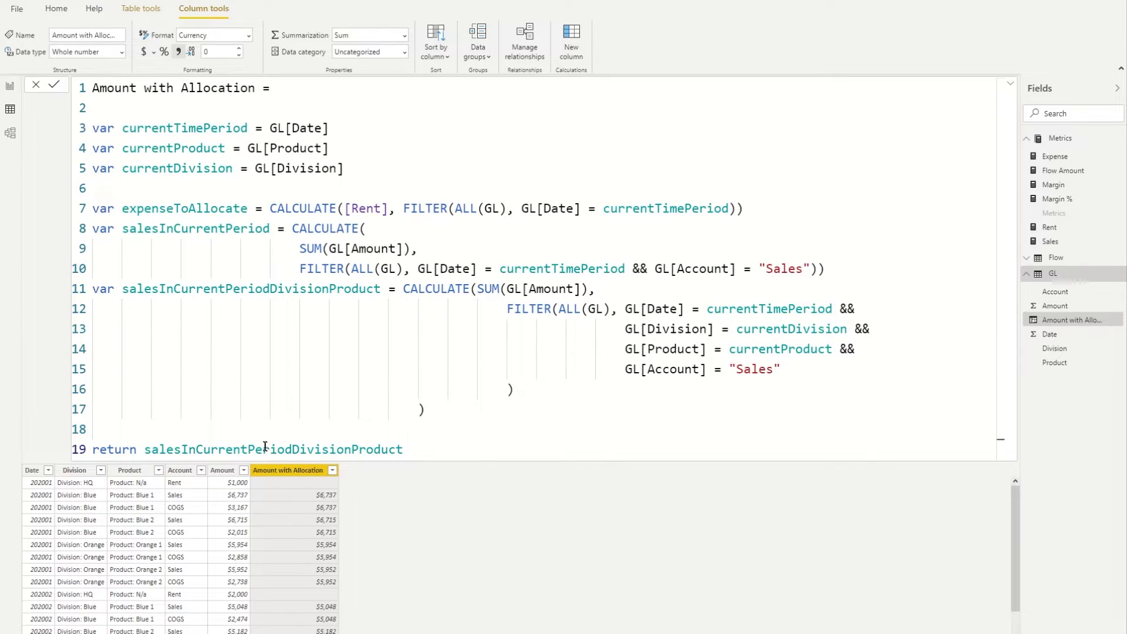
Replace the formula's return value with a SWITCH on GL[Account], with "Rent" as its first value
{"action": "double_click", "coordinate": [374, 450]}
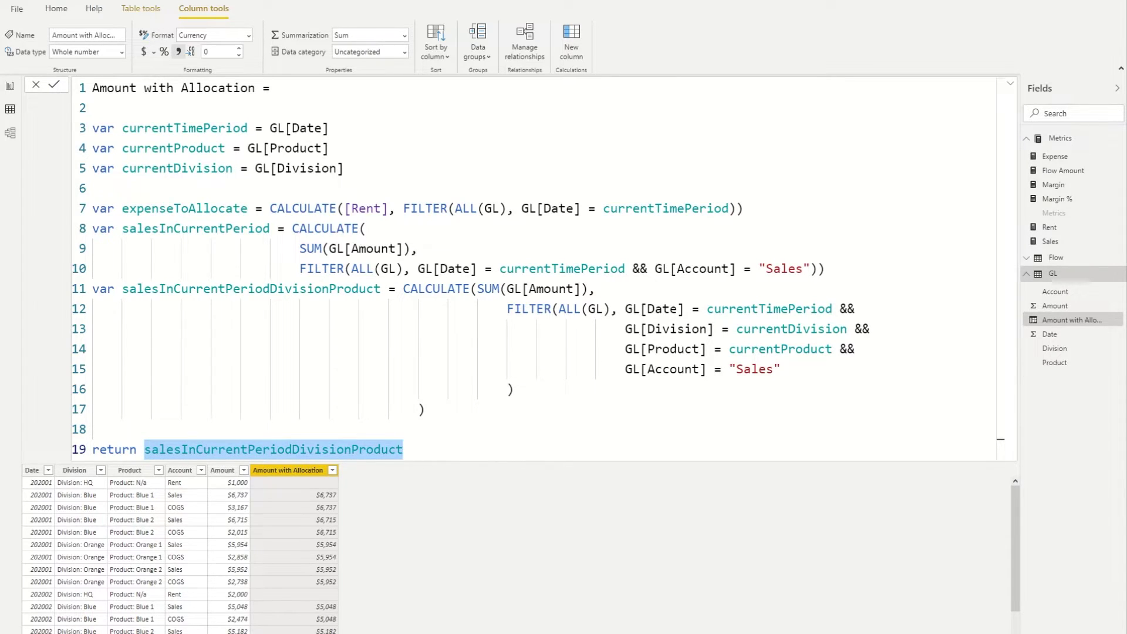
{"action": "type", "text": "sw"}
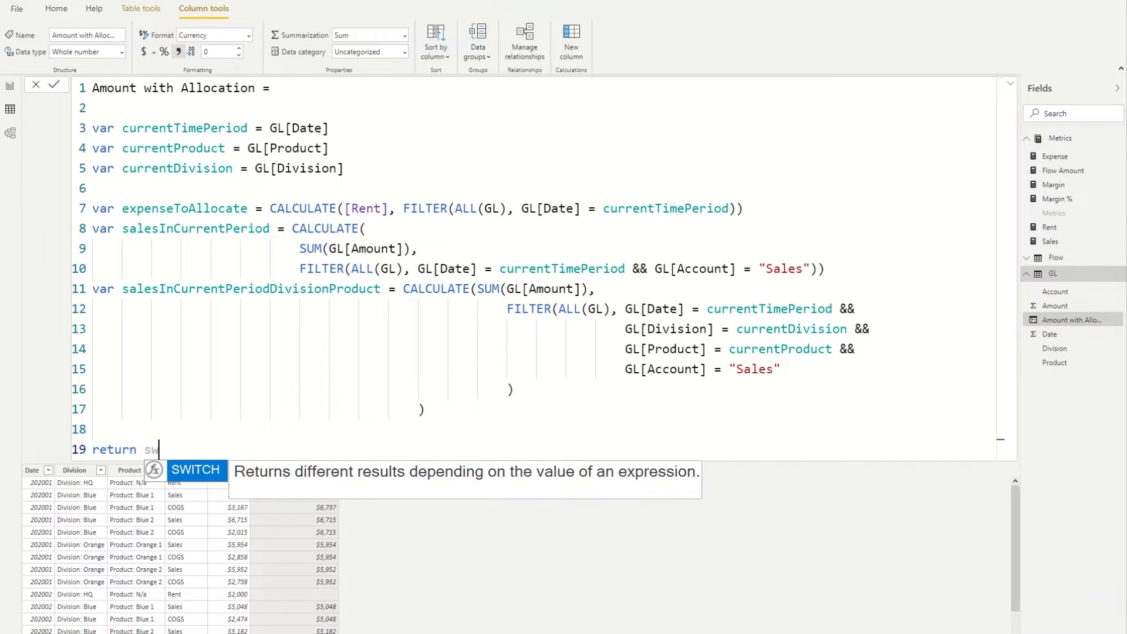
{"action": "key", "text": "Tab"}
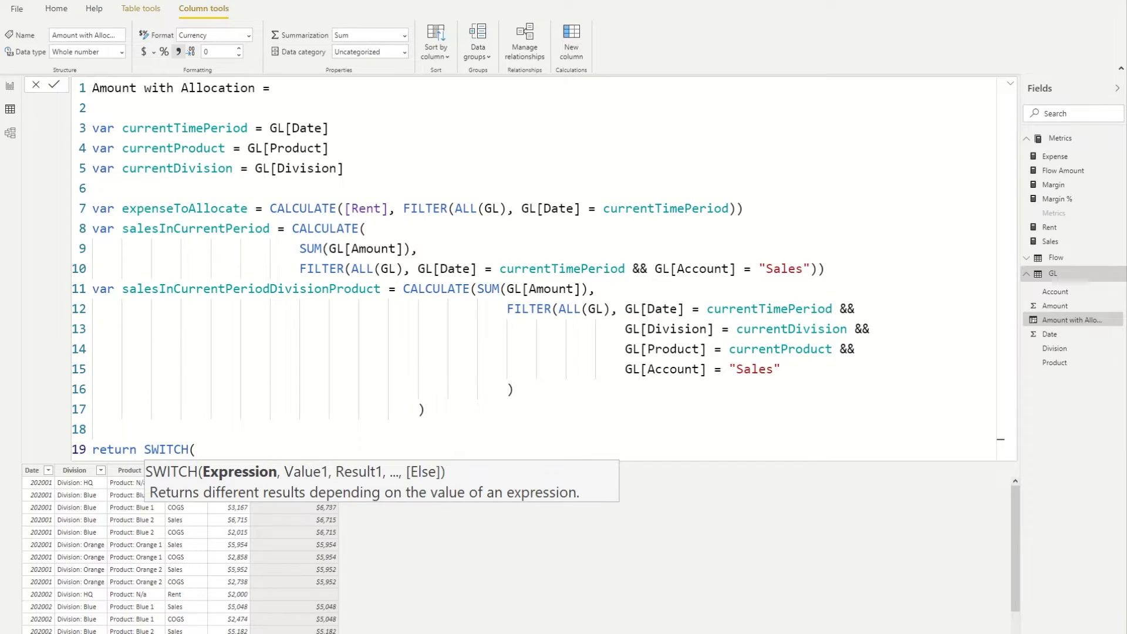
{"action": "key", "text": "ctrl+space"}
{"action": "type", "text": "GL["}
{"action": "key", "text": "Tab"}
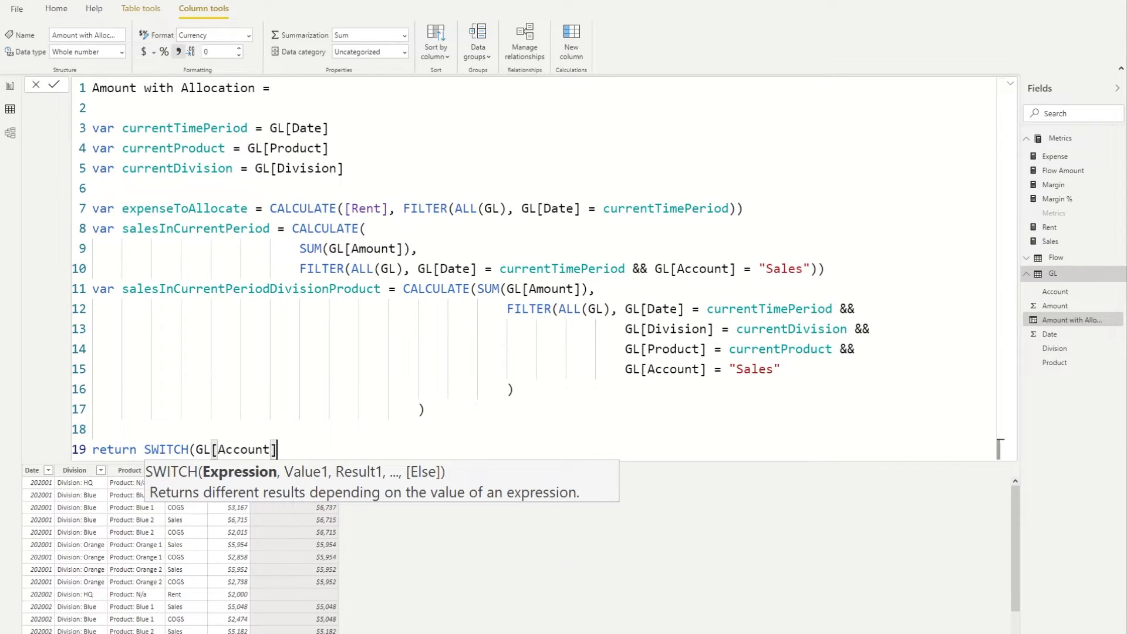
{"action": "type", "text": "<"}
{"action": "key", "text": "BackSpace"}
{"action": "type", "text": ","}
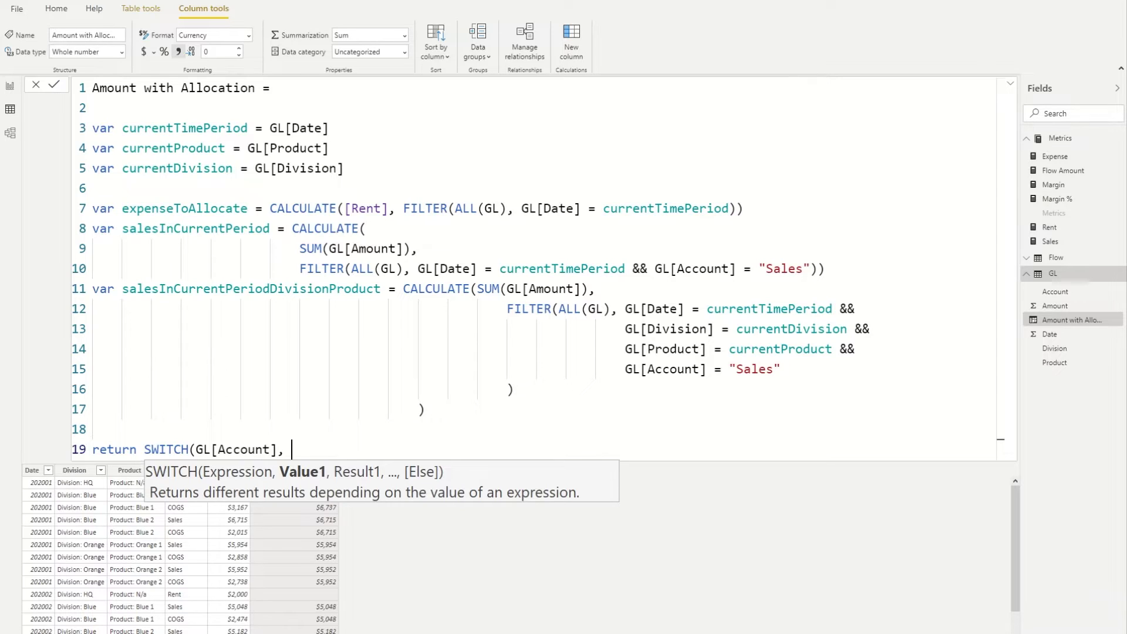
{"action": "type", "text": "r"}
{"action": "key", "text": "BackSpace"}
{"action": "type", "text": "\"Rent\", bal"}
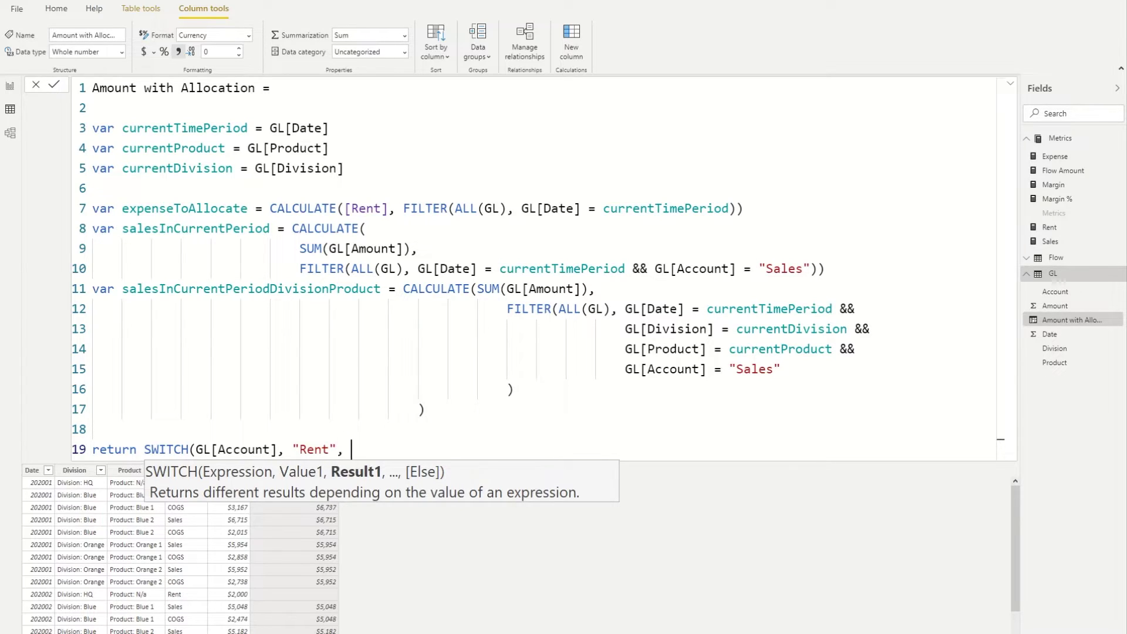
{"action": "key", "text": "Tab"}
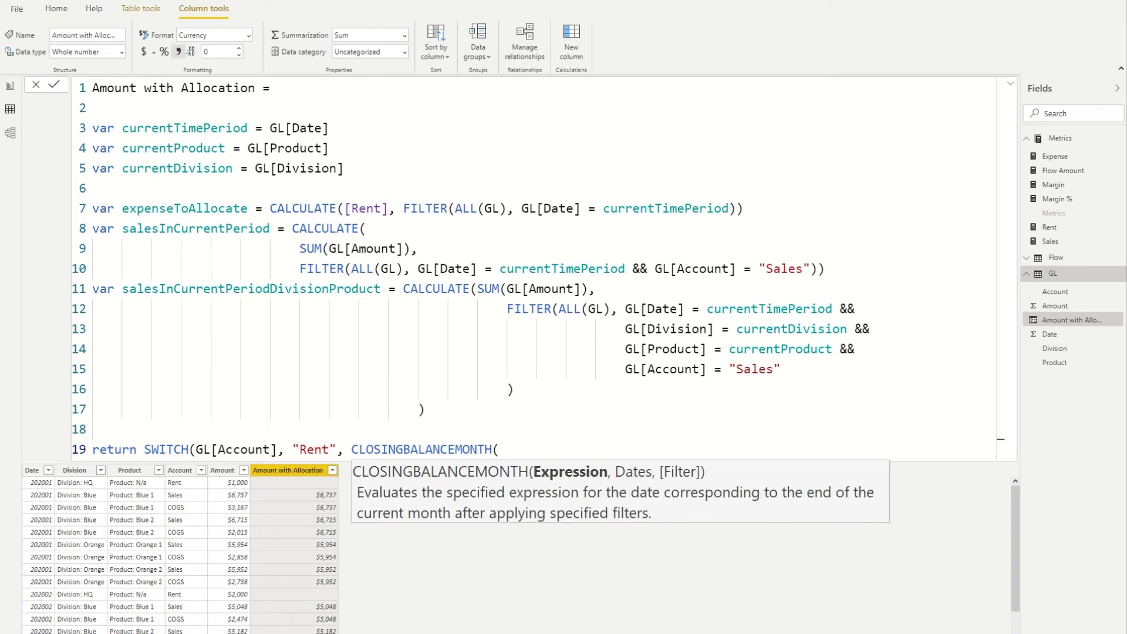
{"action": "key", "text": "BackSpace"}
{"action": "key", "text": "BackSpace"}
{"action": "key", "text": "BackSpace"}
{"action": "key", "text": "BackSpace"}
{"action": "key", "text": "BackSpace"}
{"action": "key", "text": "BackSpace"}
{"action": "key", "text": "BackSpace"}
{"action": "key", "text": "BackSpace"}
{"action": "key", "text": "BackSpace"}
{"action": "key", "text": "BackSpace"}
{"action": "key", "text": "BackSpace"}
{"action": "key", "text": "BackSpace"}
{"action": "key", "text": "BackSpace"}
{"action": "key", "text": "BackSpace"}
{"action": "key", "text": "BackSpace"}
{"action": "key", "text": "BackSpace"}
{"action": "key", "text": "BackSpace"}
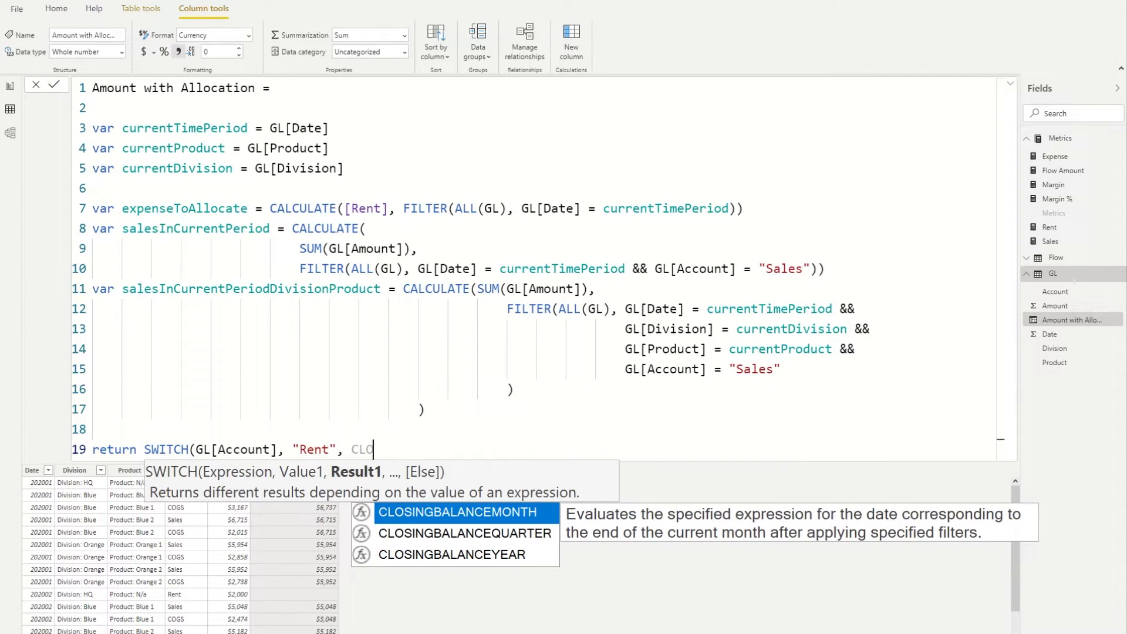
{"action": "key", "text": "BackSpace"}
{"action": "key", "text": "BackSpace"}
{"action": "type", "text": "bl"}
{"action": "key", "text": "BackSpace"}
{"action": "key", "text": "BackSpace"}
{"action": "key", "text": "BackSpace"}
Set the SWITCH result for "Rent" to BLANK(), close the expression and apply the formula
{"action": "type", "text": "bl"}
{"action": "key", "text": "Tab"}
{"action": "type", "text": ")"}
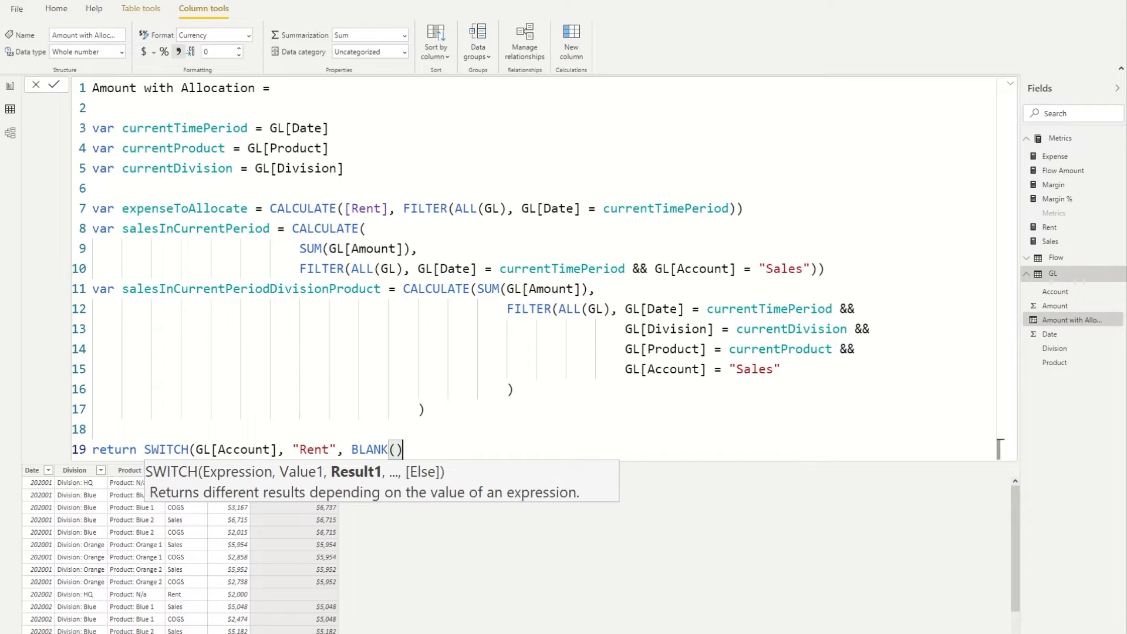
{"action": "type", "text": ")"}
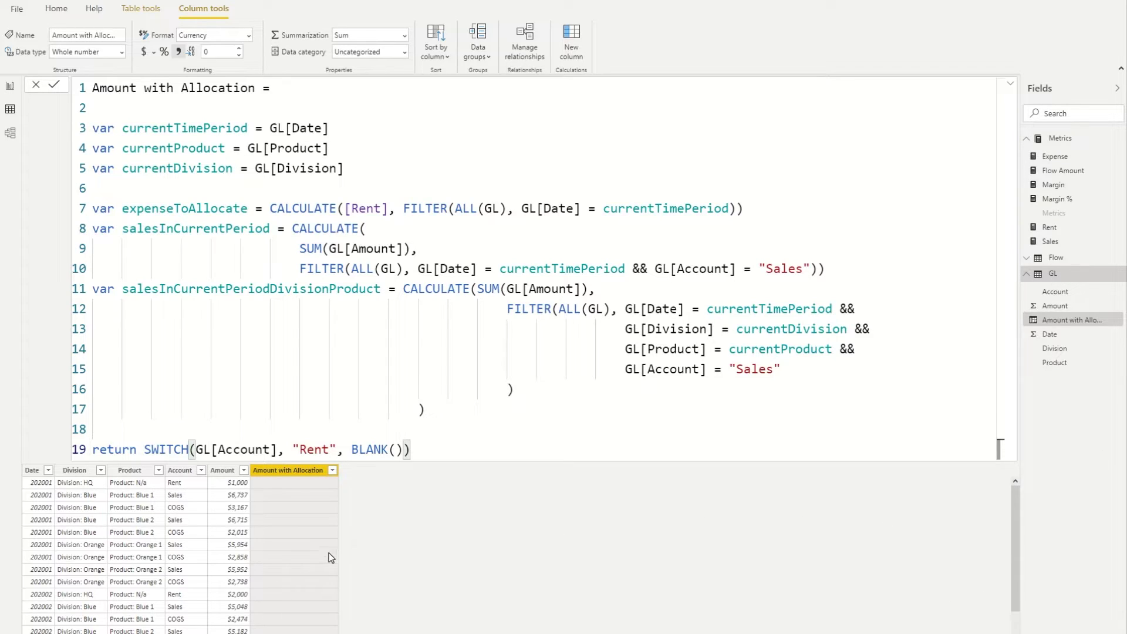
Extend the SWITCH after BLANK() with a comma in place of its closing parenthesis and begin an indented line for another case
{"action": "scroll", "coordinate": [329, 554], "scroll_direction": "down", "scroll_amount": 1}
{"action": "scroll", "coordinate": [330, 554], "scroll_direction": "up", "scroll_amount": 1}
{"action": "key", "text": "BackSpace"}
{"action": "type", "text": "<"}
{"action": "key", "text": "BackSpace"}
{"action": "type", "text": ","}
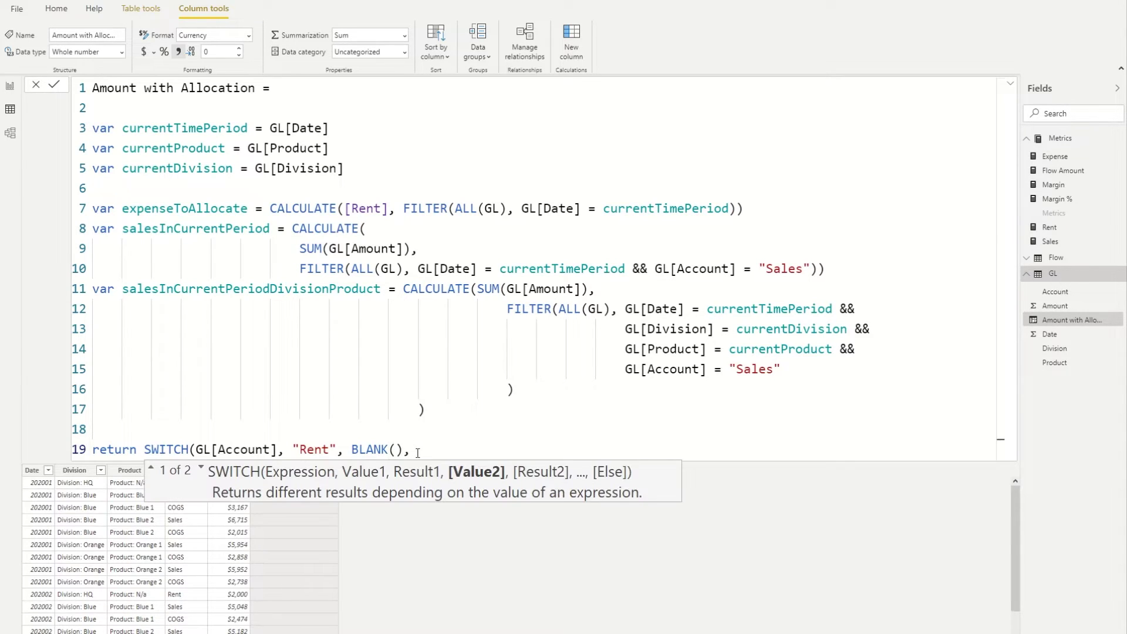
{"action": "key", "text": "shift+Return"}
{"action": "key", "text": "Tab"}
{"action": "key", "text": "Tab"}
{"action": "key", "text": "Tab"}
{"action": "key", "text": "Tab"}
{"action": "key", "text": "Tab"}
{"action": "key", "text": "Tab"}
{"action": "key", "text": "Tab"}
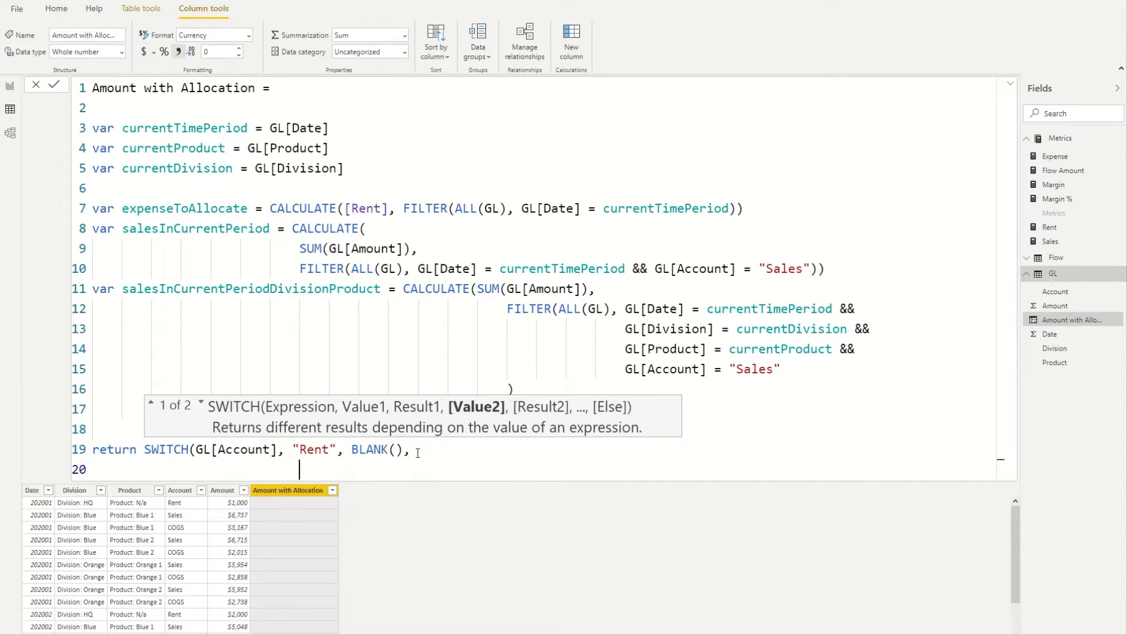
Add a "Sales" case returning GL[Amount] to the SWITCH, close the expression and apply the formula
{"action": "type", "text": "\"Sales\", "}
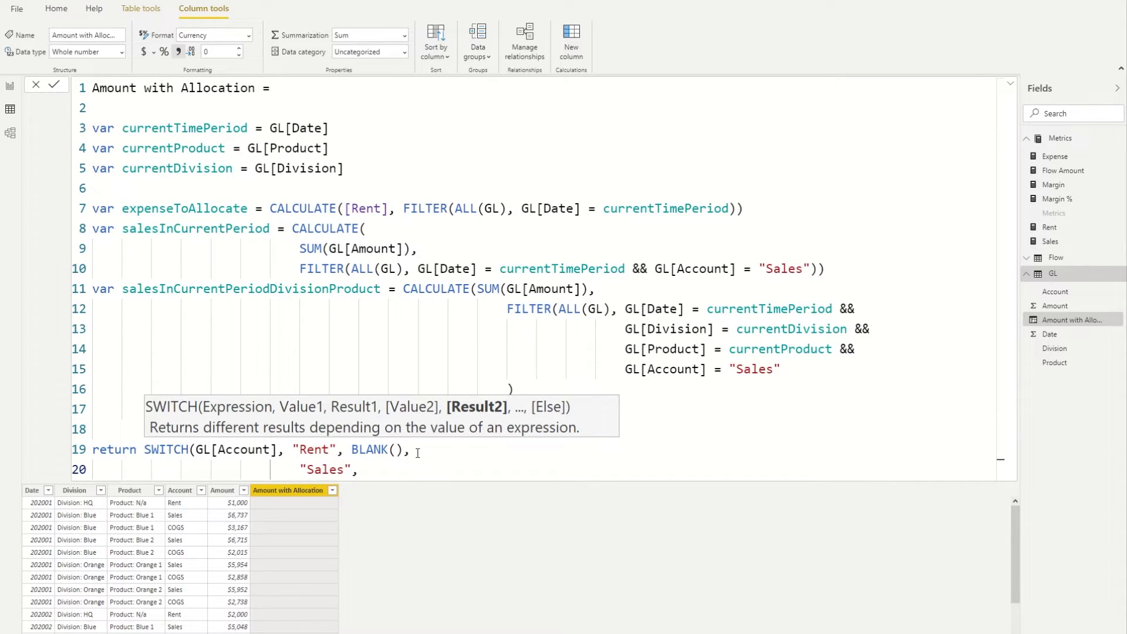
{"action": "type", "text": "am"}
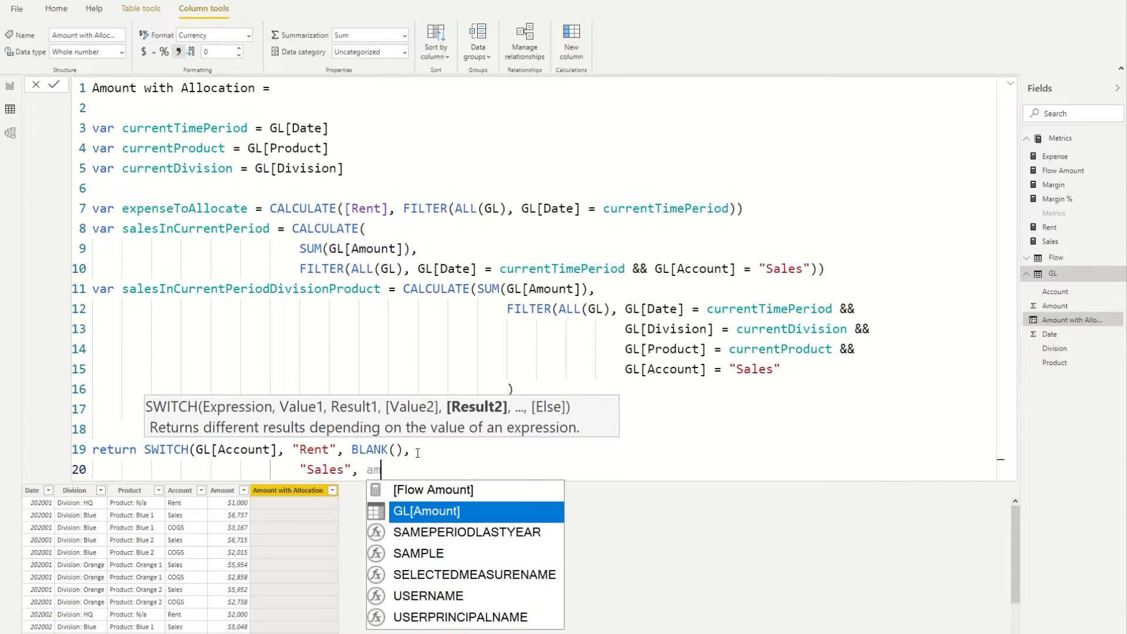
{"action": "key", "text": "Tab"}
{"action": "type", "text": ")"}
{"action": "key", "text": "Return"}
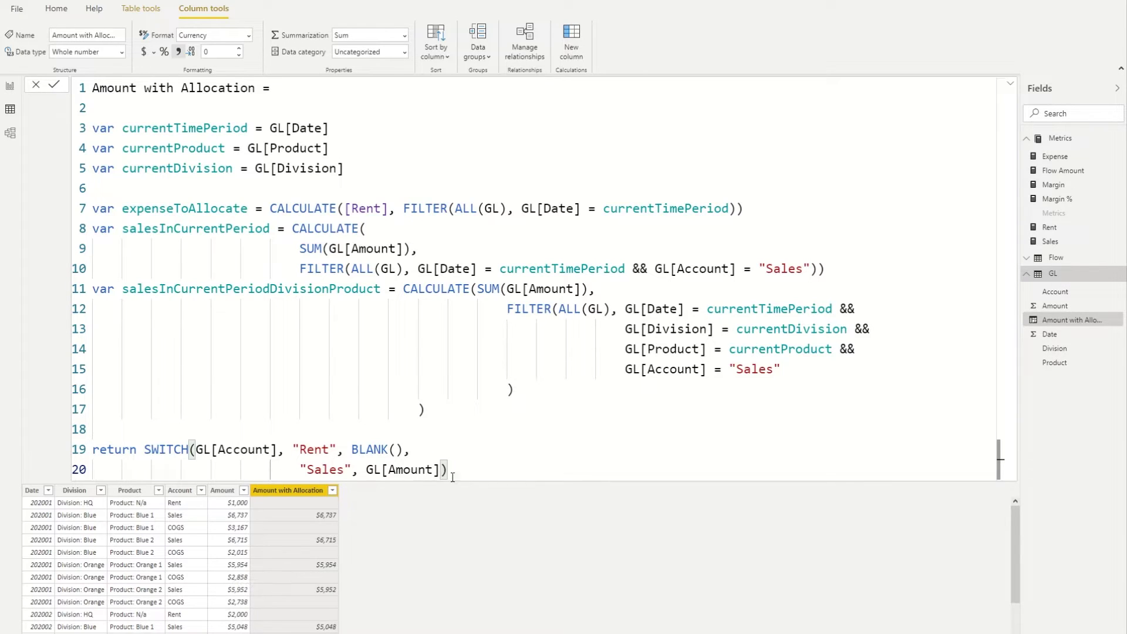
Add GL[Amount] + expenseToAllocate * DIVIDE(salesInCurrentPeriodDivisionProduct, salesInCurrentPeriod) as the SWITCH's default result on new lines
{"action": "type", "text": "<"}
{"action": "key", "text": "BackSpace"}
{"action": "type", "text": ","}
{"action": "key", "text": "shift+Return"}
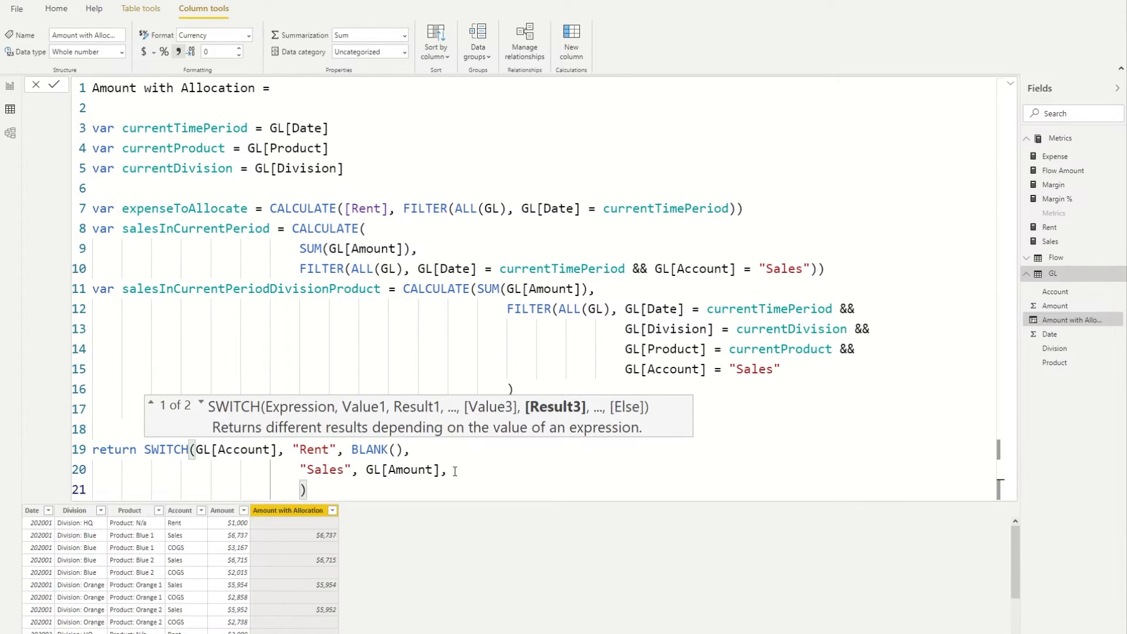
{"action": "key", "text": "Escape"}
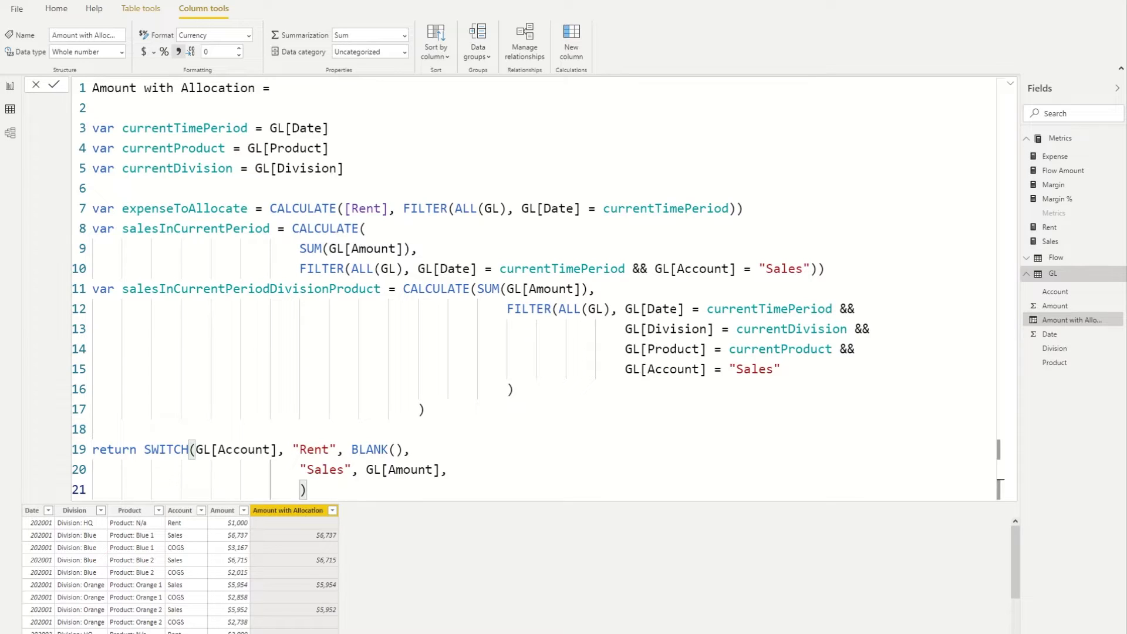
{"action": "type", "text": "GL[Amount] +expenseToAllocate* DIVIDE(salesInCurrentPeriodDivisionProduct, salesInCurrentPeriod)"}
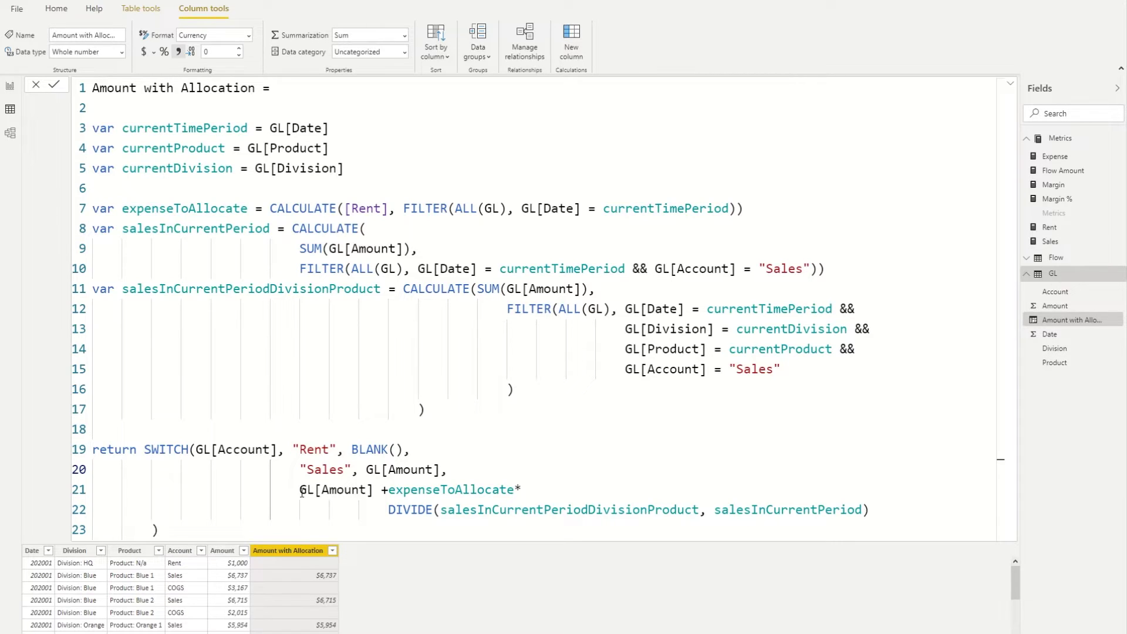
Review GL[Amount], expenseToAllocate and both DIVIDE arguments in the default result, and apply the Amount with Allocation formula
{"action": "left_click_drag", "start_coordinate": [374, 489], "coordinate": [299, 489]}
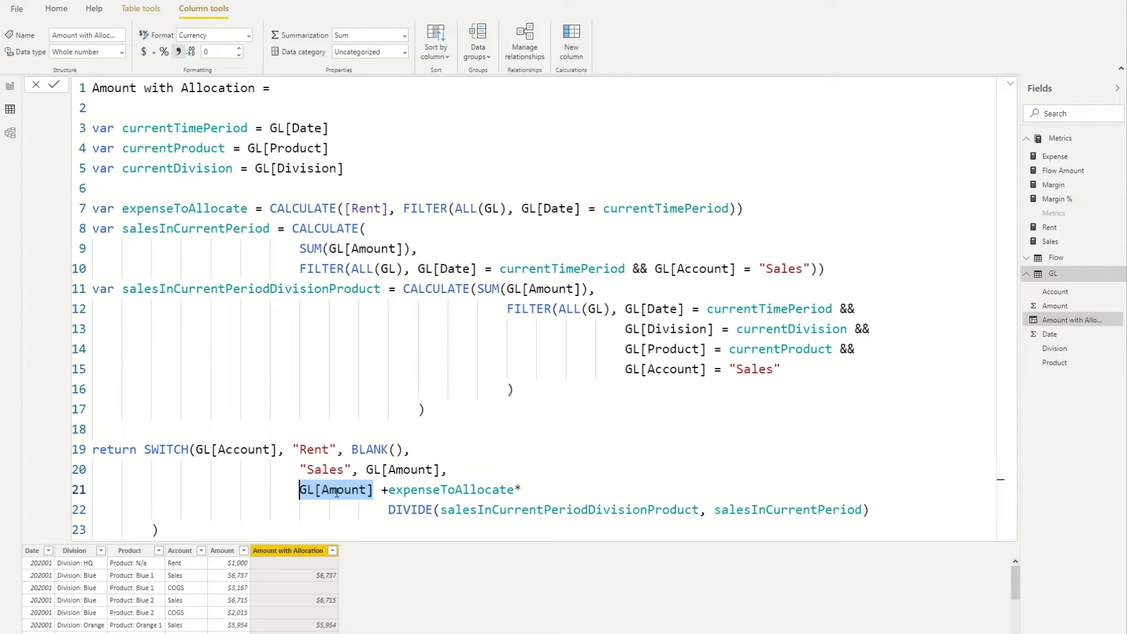
{"action": "double_click", "coordinate": [471, 491]}
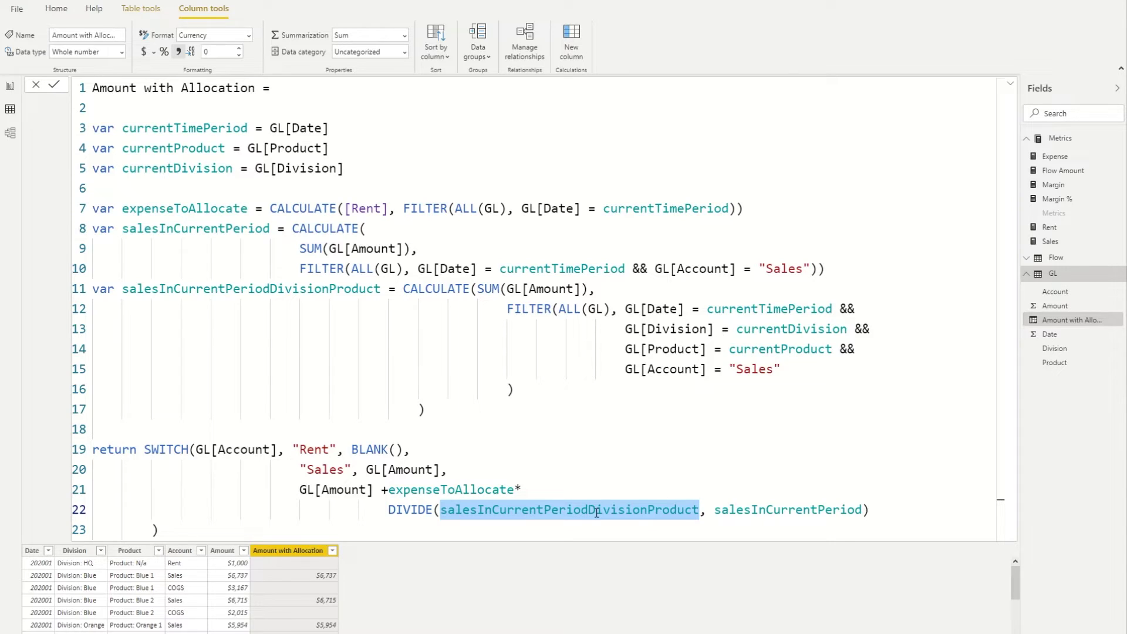
{"action": "double_click", "coordinate": [811, 510]}
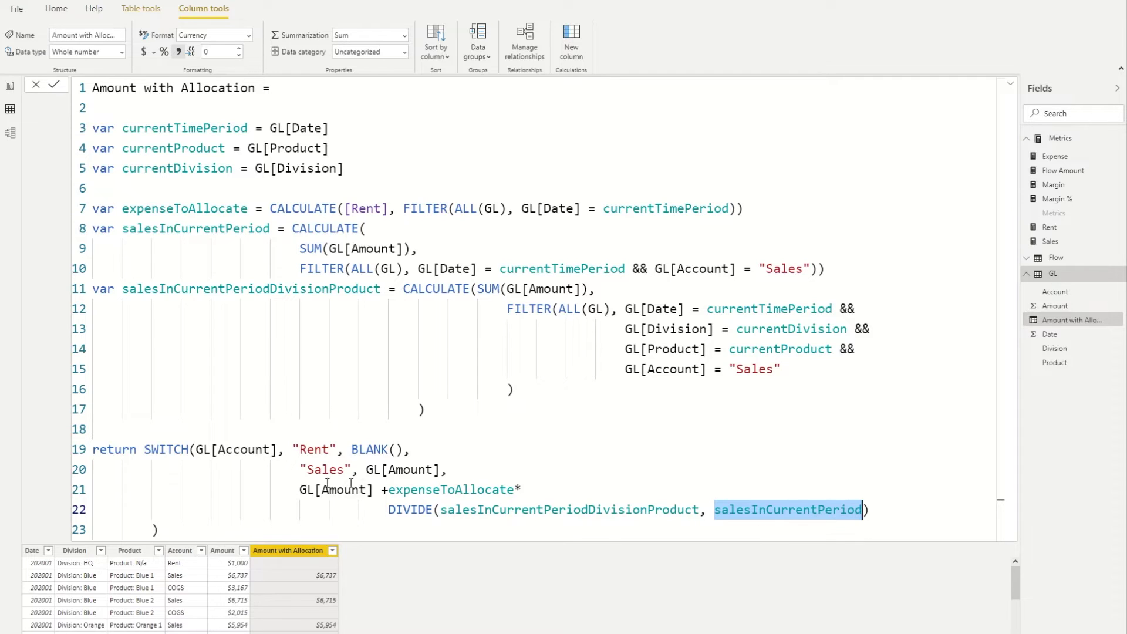
{"action": "left_click", "coordinate": [159, 529]}
{"action": "key", "text": "Return"}
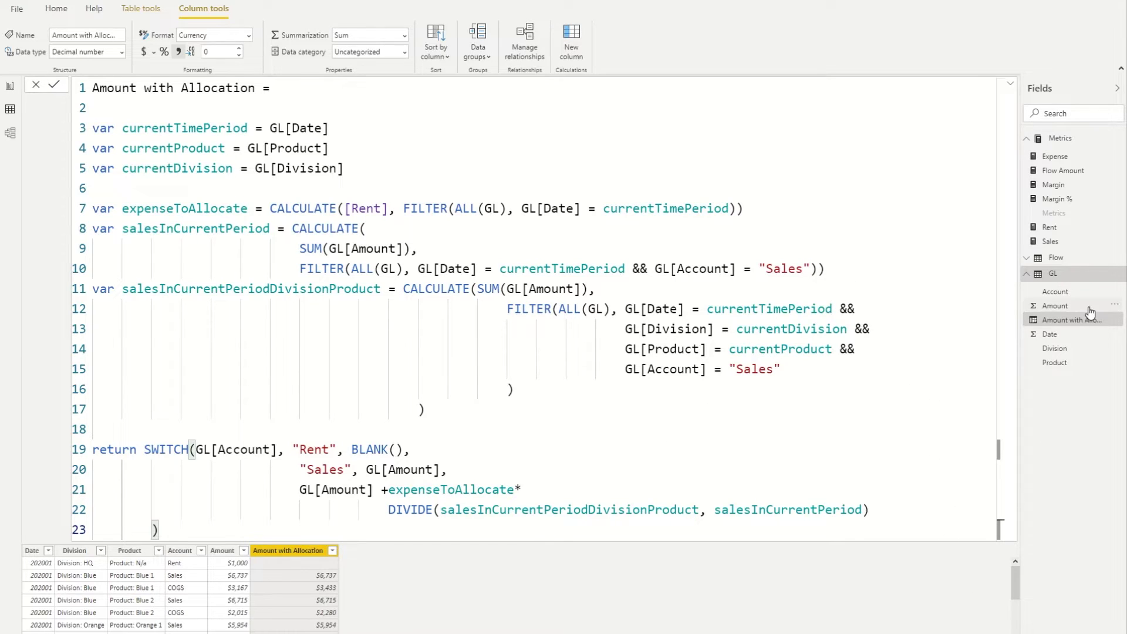
Switch to the GL table's Amount column and filter Account to Rent only to compare both amount columns
{"action": "left_click", "coordinate": [1064, 306]}
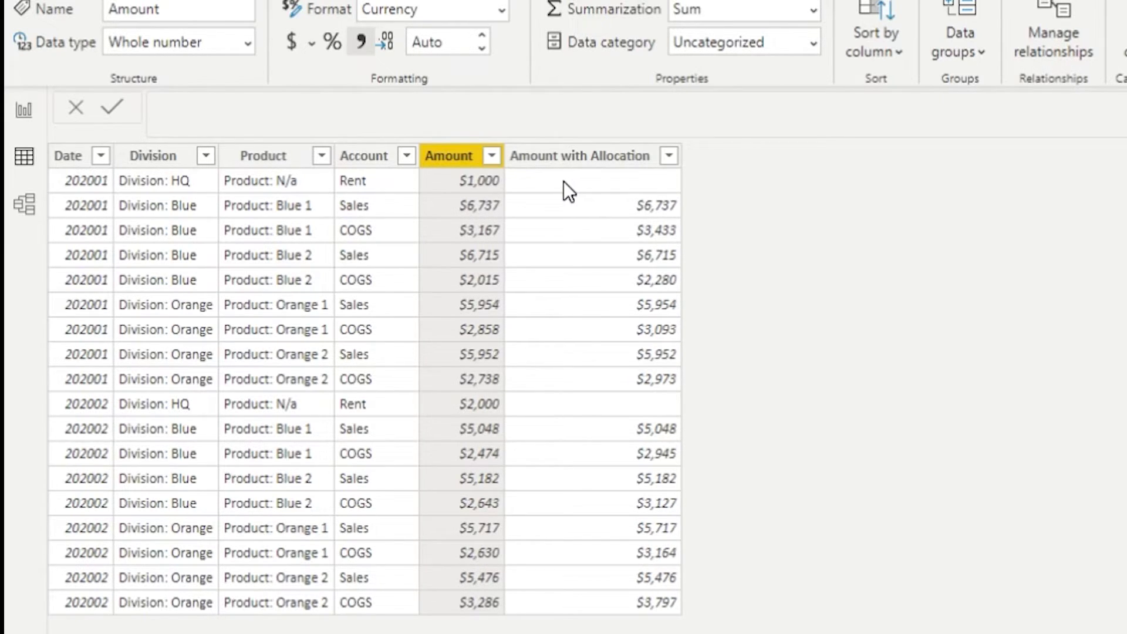
{"action": "left_click", "coordinate": [406, 156]}
{"action": "left_click", "coordinate": [506, 403]}
{"action": "left_click", "coordinate": [496, 438]}
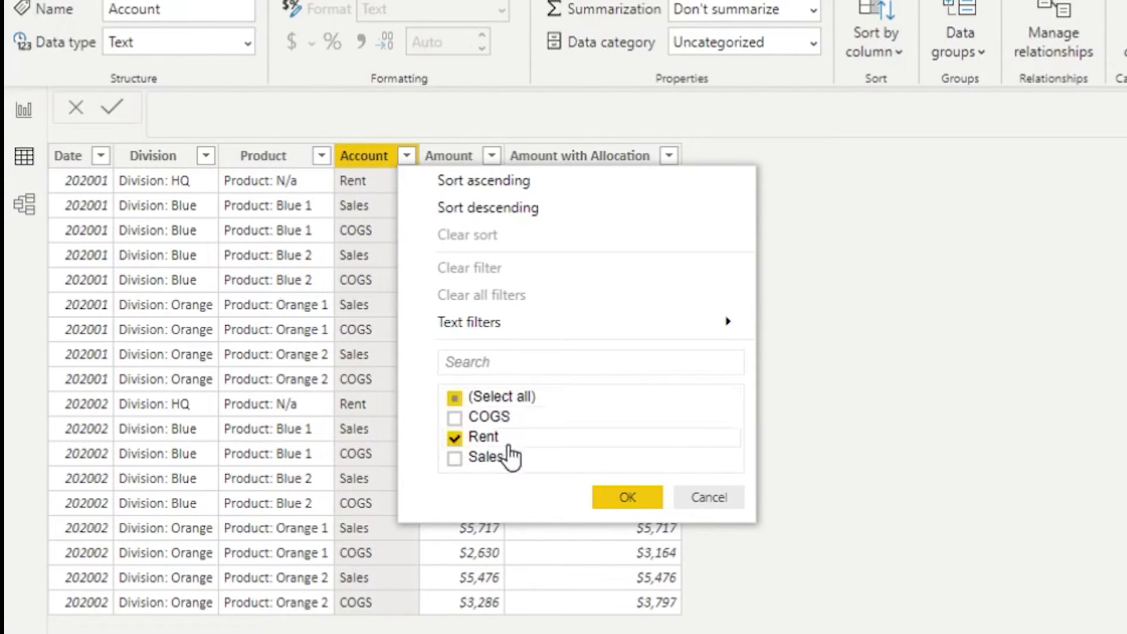
{"action": "left_click", "coordinate": [611, 495]}
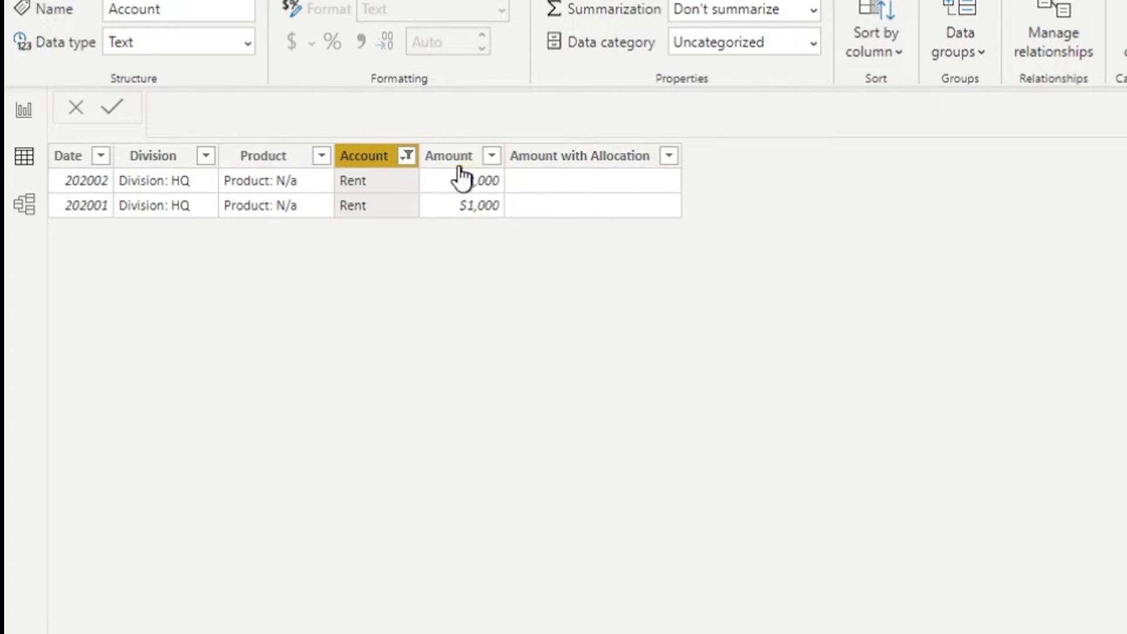
Change the Account filter to Sales only to compare Amount with Amount with Allocation for those rows
{"action": "left_click", "coordinate": [408, 156]}
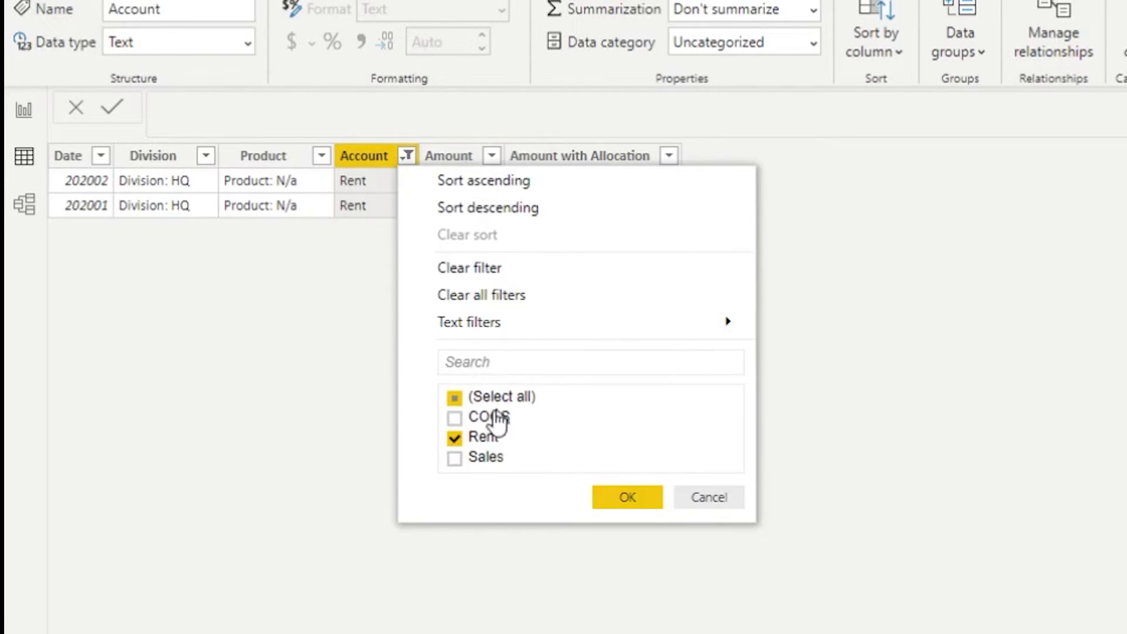
{"action": "left_click", "coordinate": [490, 439]}
{"action": "left_click", "coordinate": [486, 460]}
{"action": "left_click", "coordinate": [605, 496]}
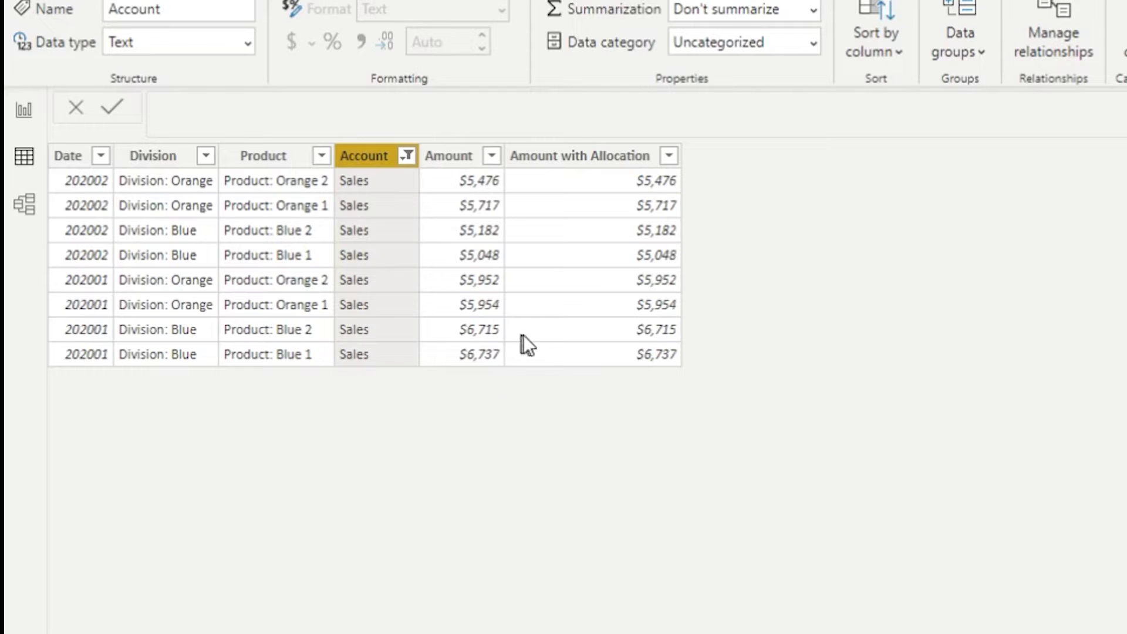
Change the Account filter to COGS only to examine how the allocated rent affects those rows
{"action": "left_click", "coordinate": [408, 157]}
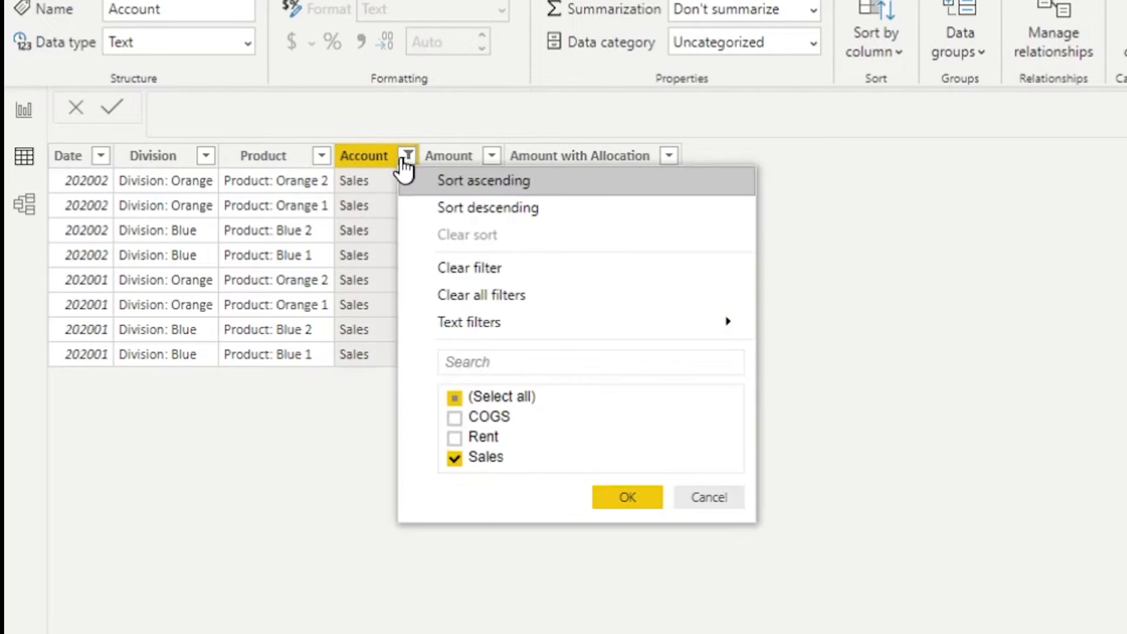
{"action": "left_click", "coordinate": [486, 418]}
{"action": "left_click", "coordinate": [485, 439]}
{"action": "left_click", "coordinate": [486, 456]}
{"action": "left_click", "coordinate": [485, 438]}
{"action": "left_click", "coordinate": [603, 498]}
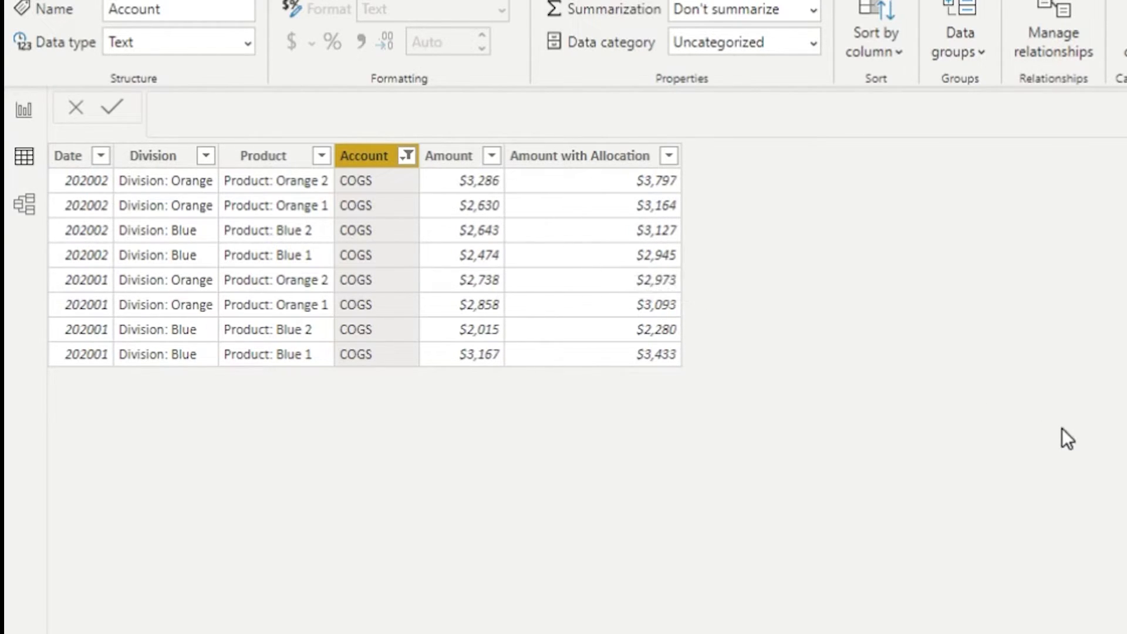
Reselect all accounts in the Account filter to show every GL row
{"action": "left_click", "coordinate": [406, 156]}
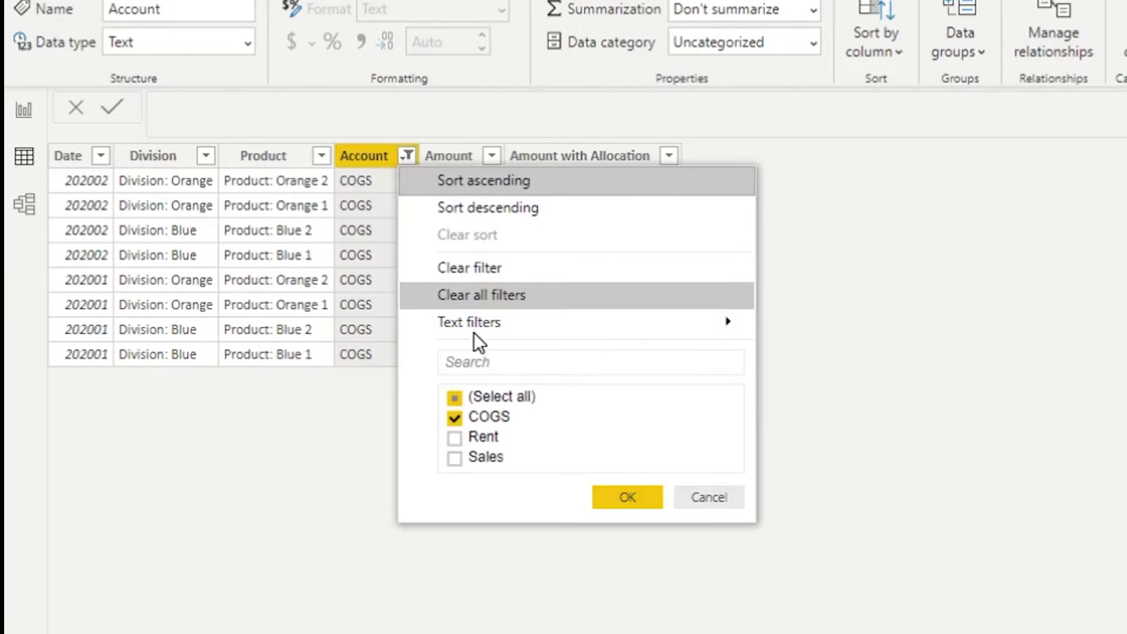
{"action": "left_click", "coordinate": [518, 419]}
{"action": "left_click", "coordinate": [517, 398]}
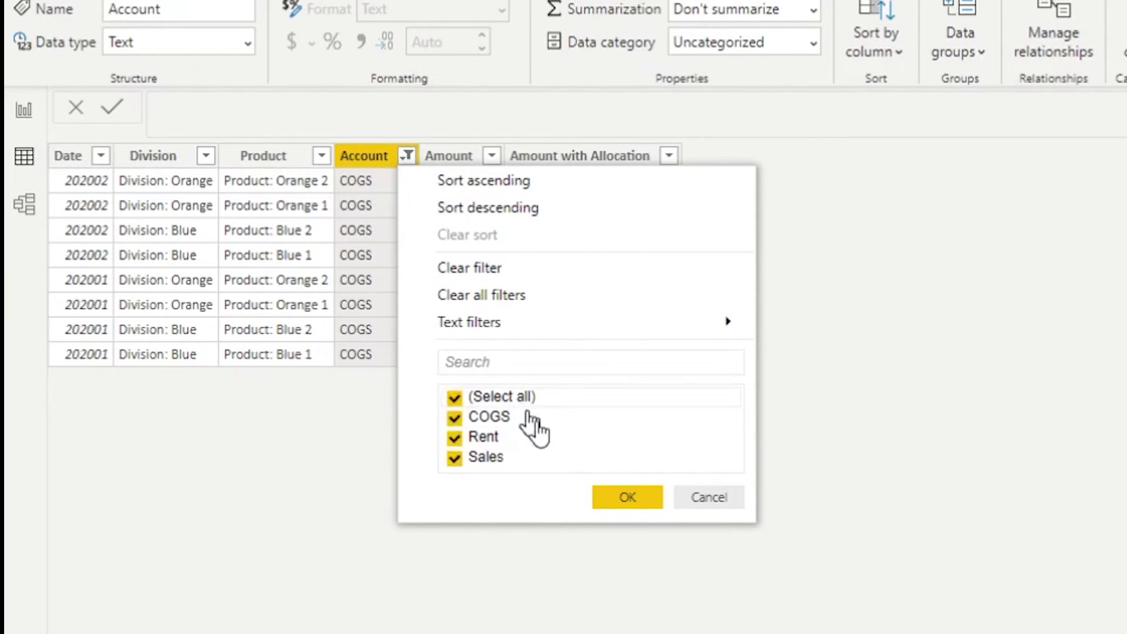
{"action": "left_click", "coordinate": [636, 505]}
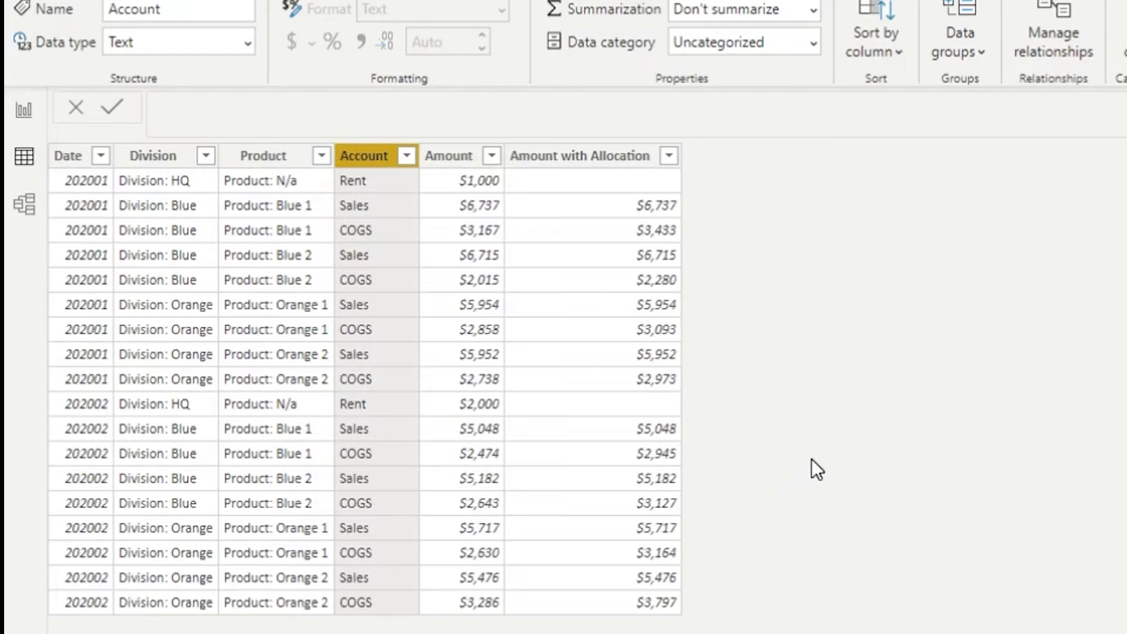